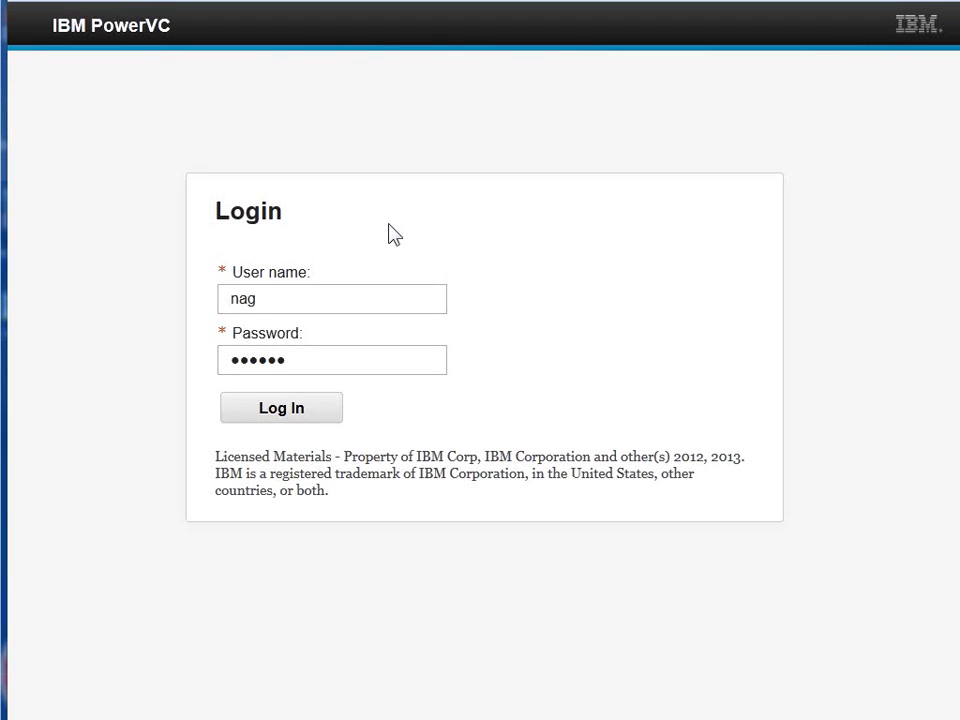
Step: Log in with the prefilled credentials and examine the hosts' processor, memory and virtual machine usage
left_click(285, 410)
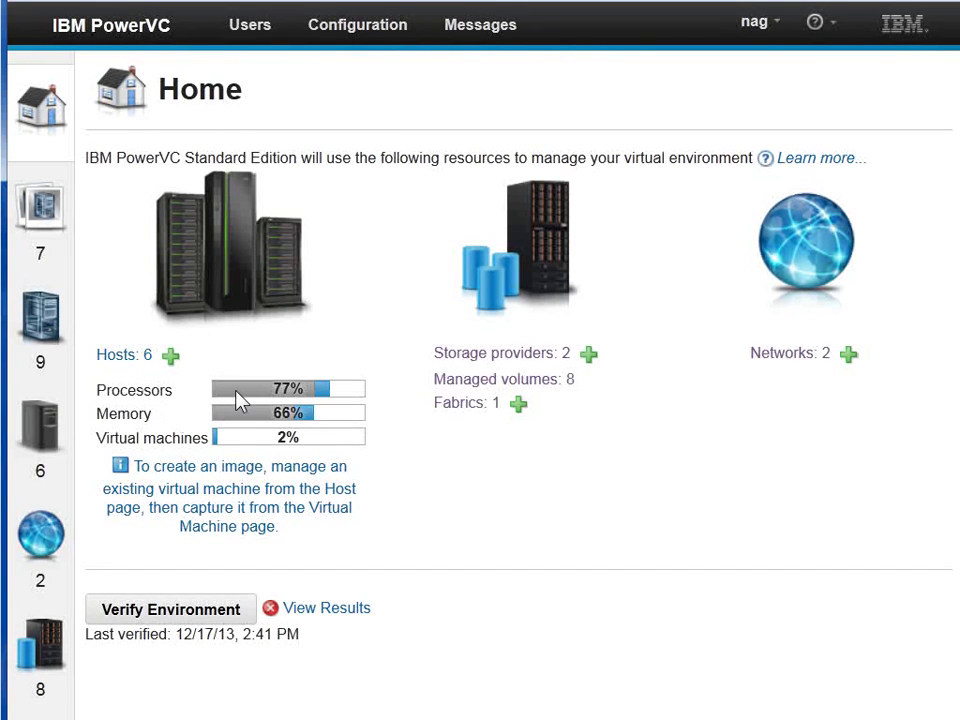
mouse_move(235, 391)
mouse_move(264, 421)
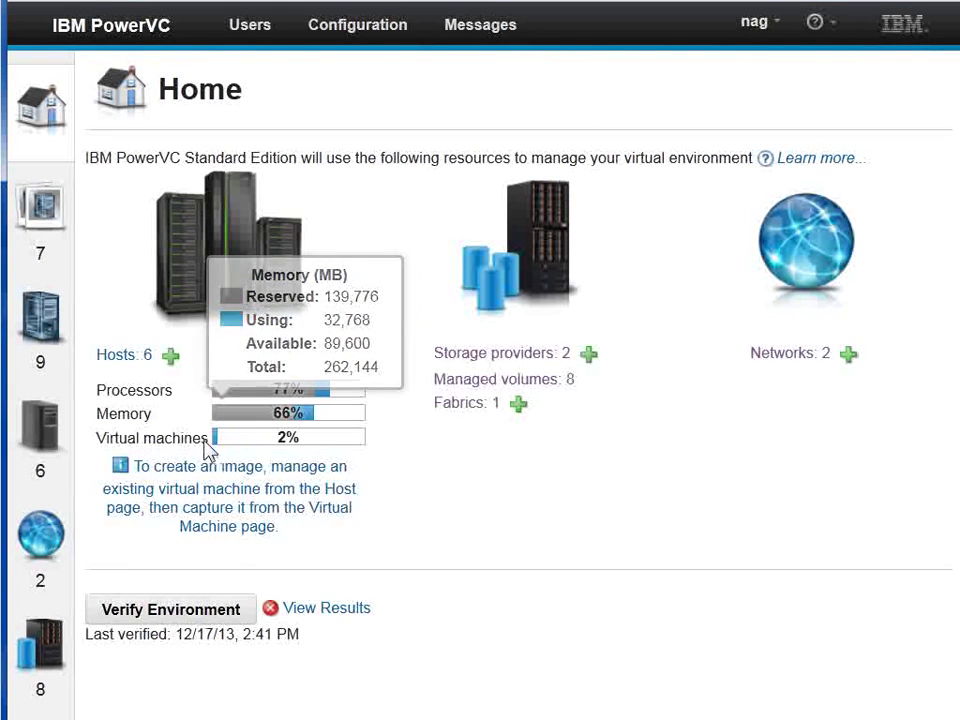
mouse_move(218, 443)
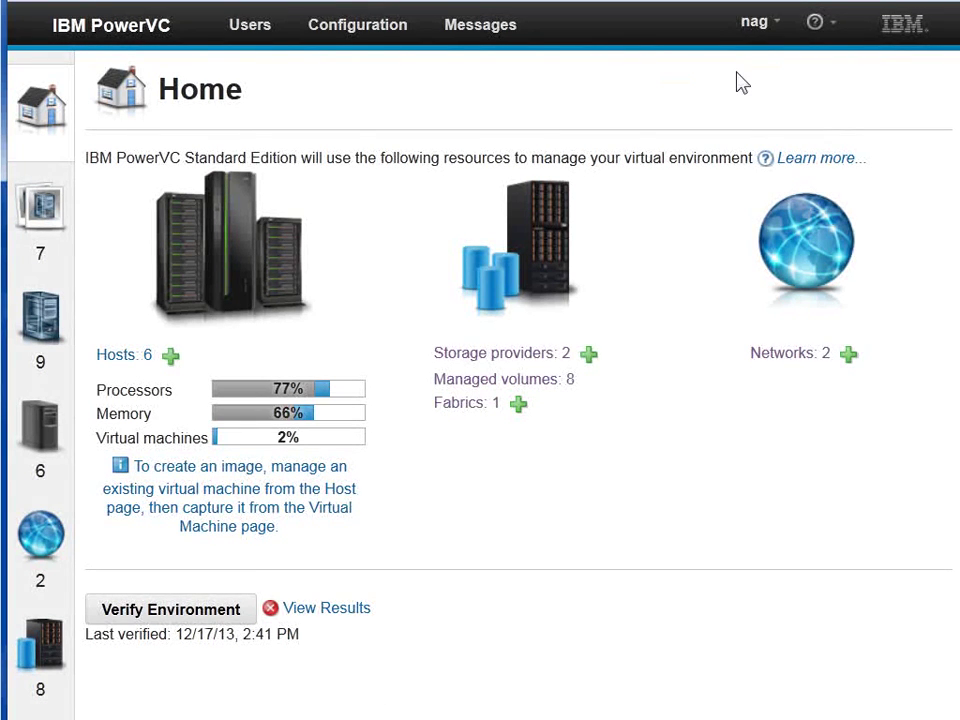
Step: Look through the account and help options and check the product's version in the About information
left_click(775, 24)
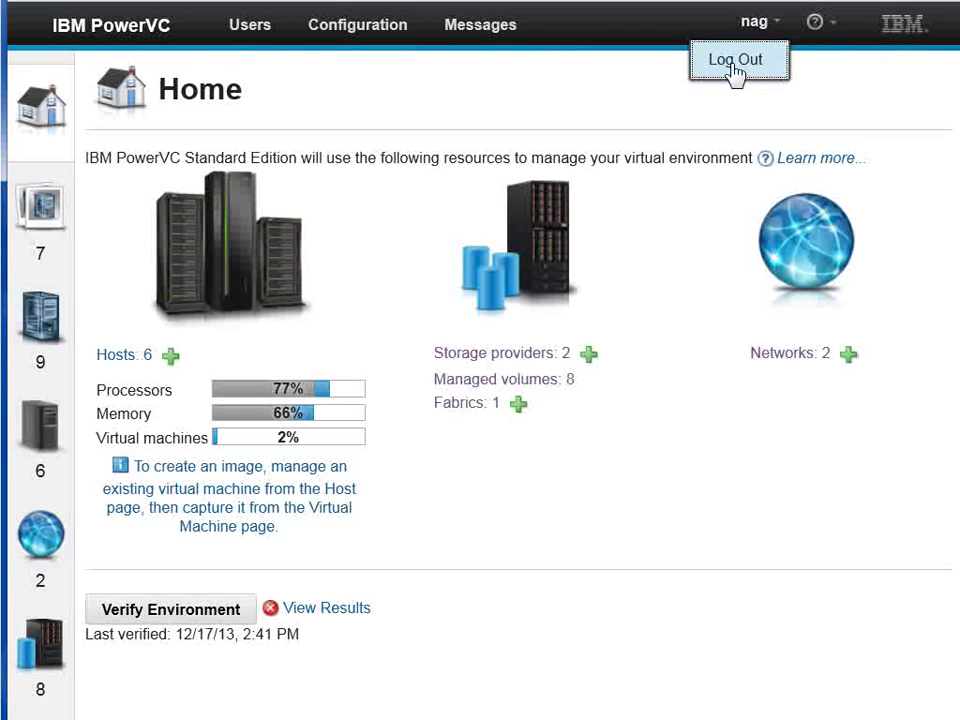
left_click(829, 28)
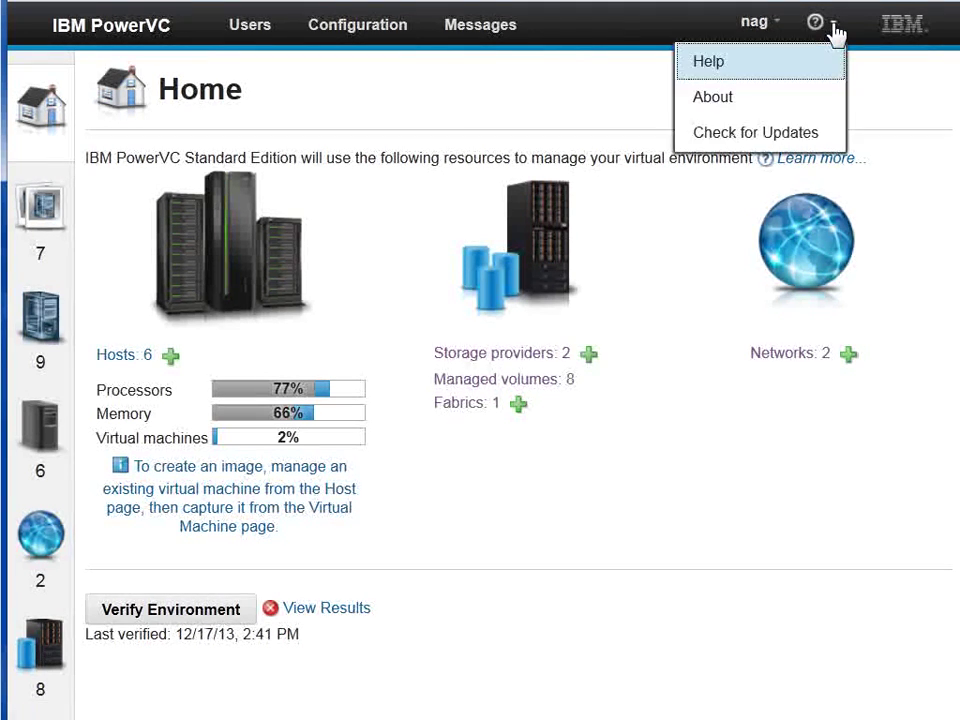
left_click(712, 100)
left_click_drag(296, 285, 343, 286)
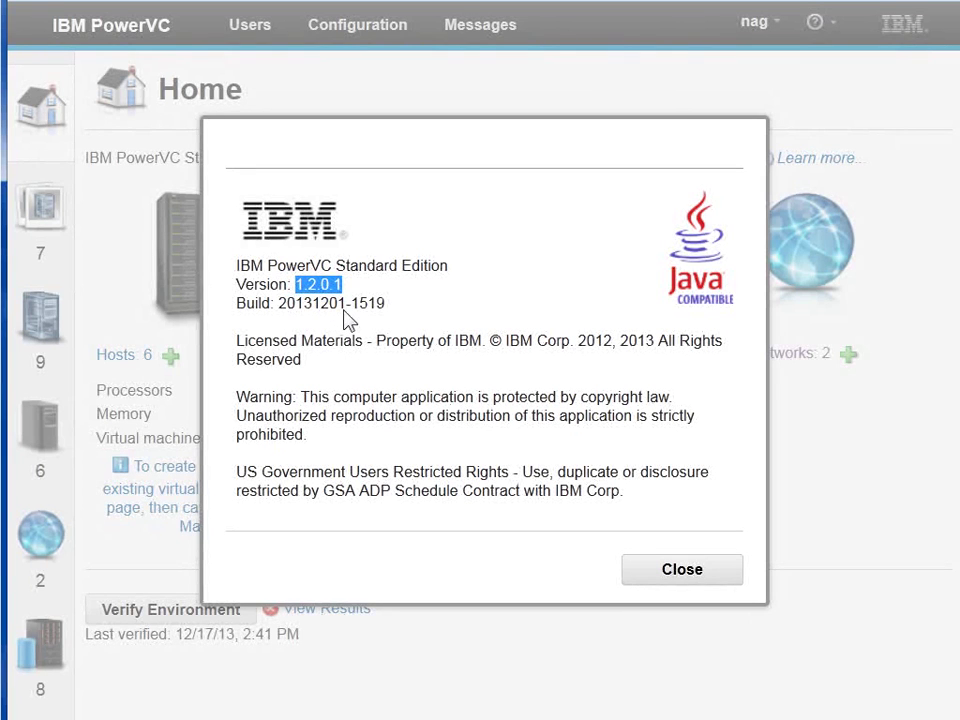
left_click(416, 384)
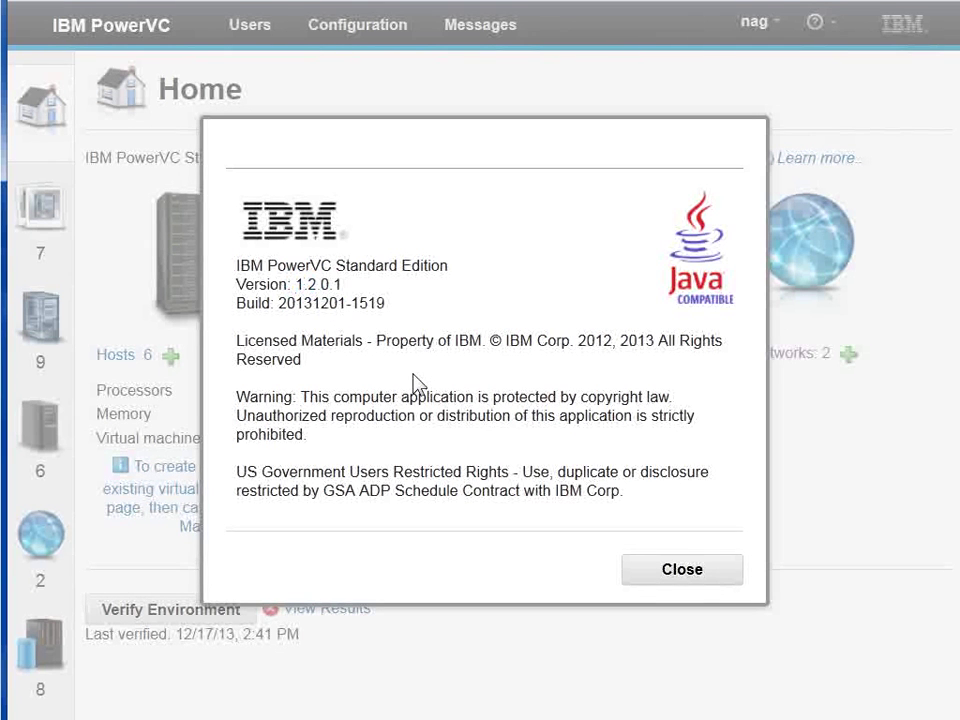
left_click(683, 570)
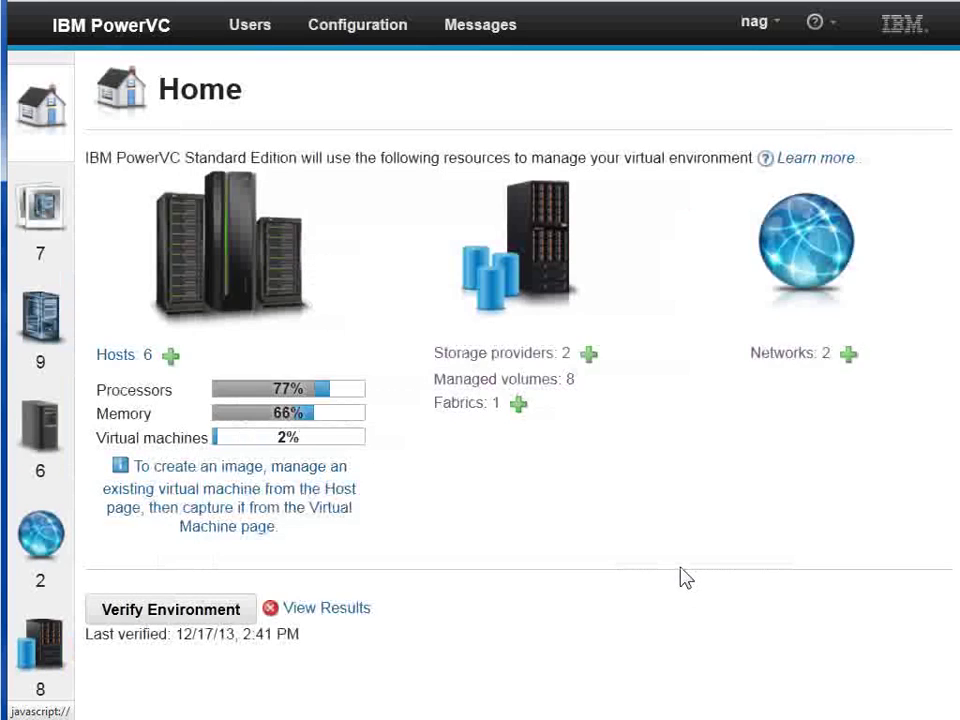
left_click(830, 36)
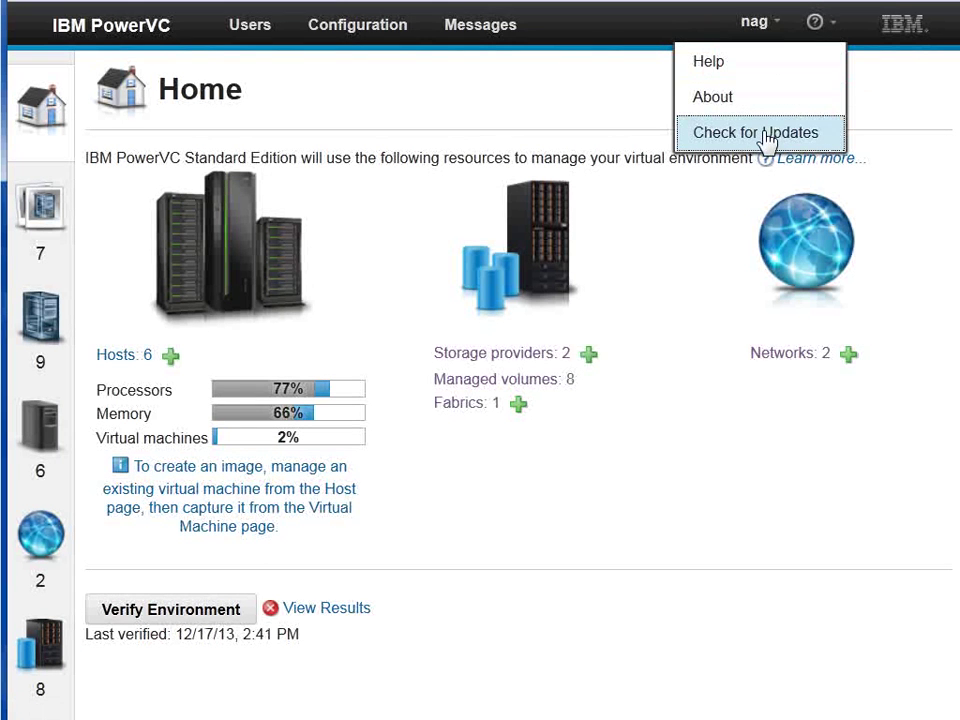
left_click(598, 133)
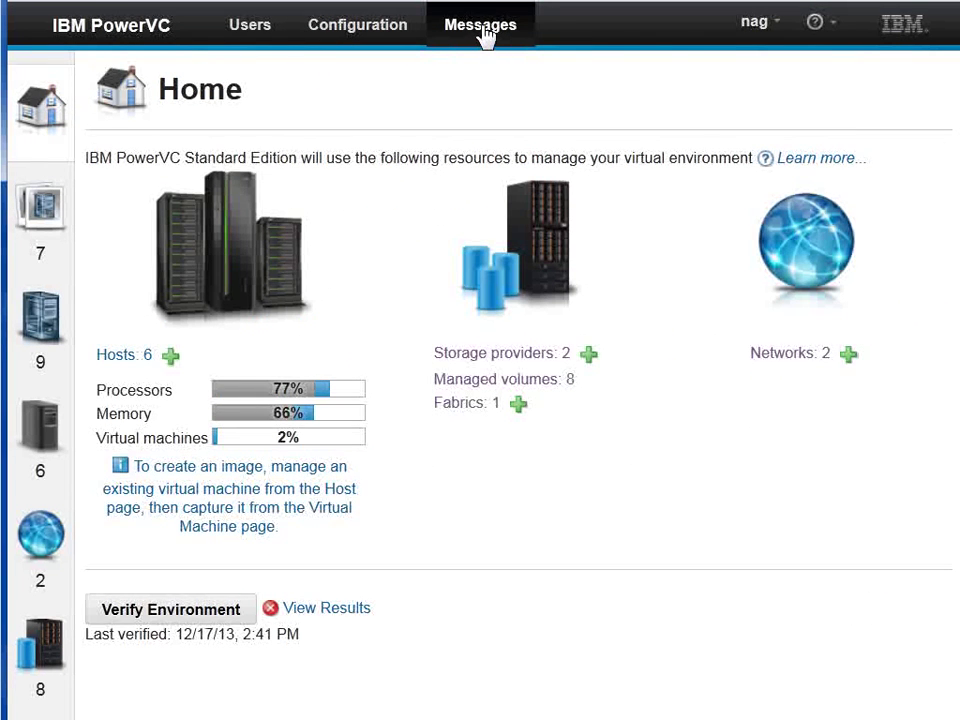
Step: Review the system messages, the list of users and the user groups
left_click(482, 38)
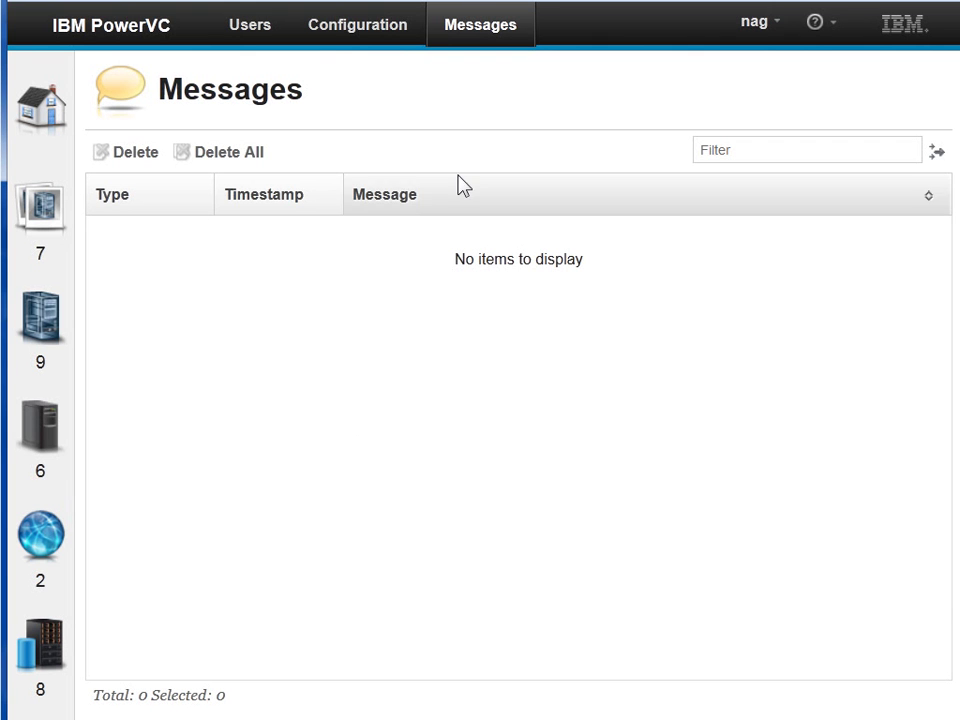
left_click(248, 30)
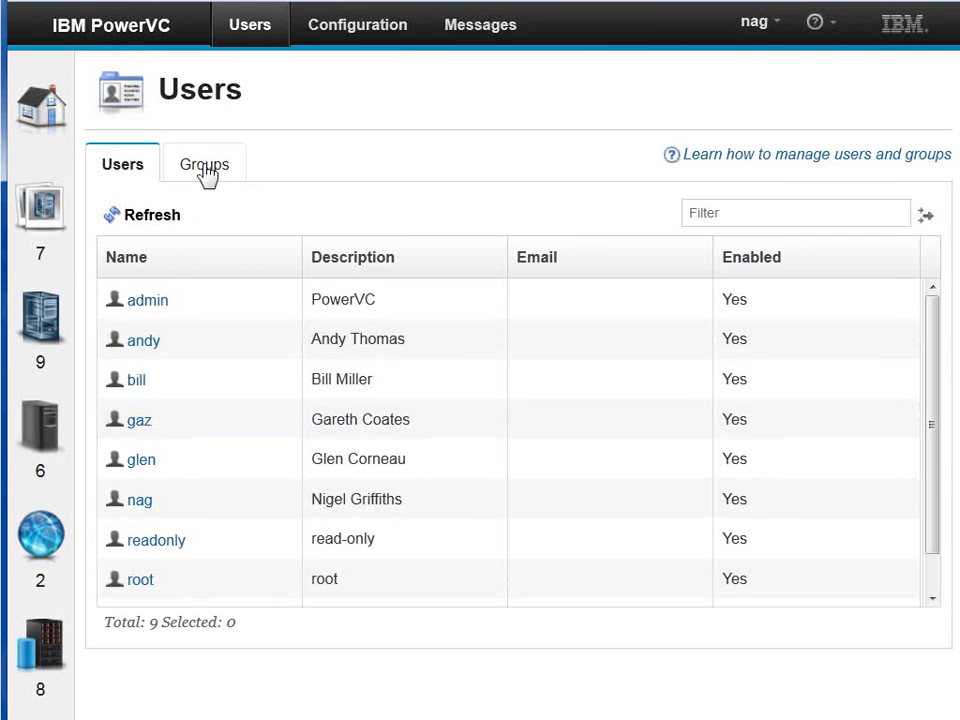
left_click(205, 170)
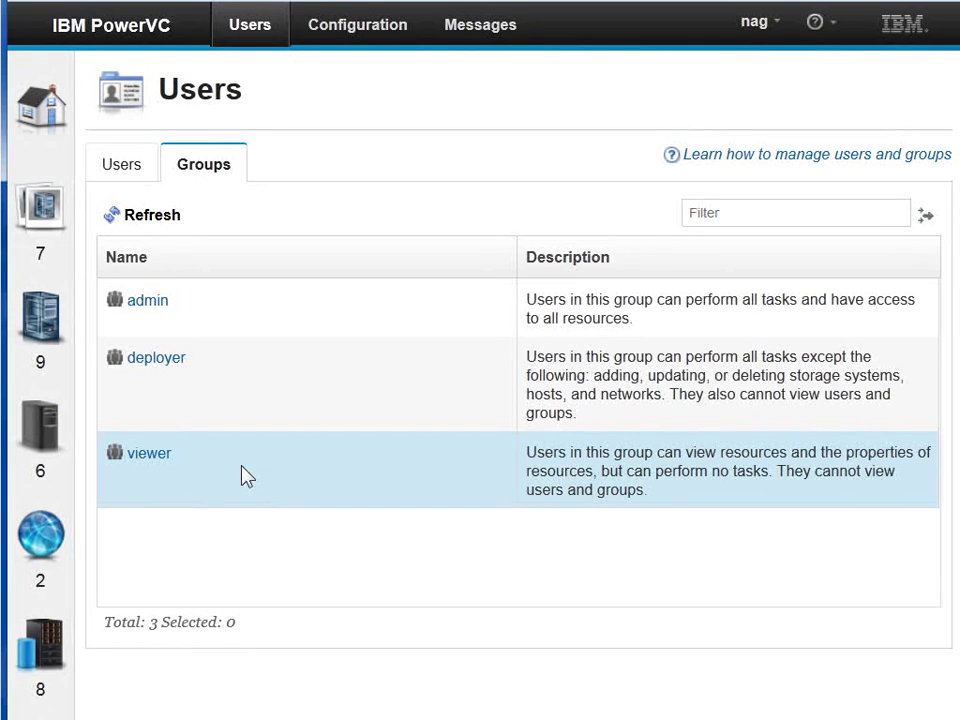
Step: Begin a new compute template in the configuration, named Demo with 8 virtual processors
left_click(366, 32)
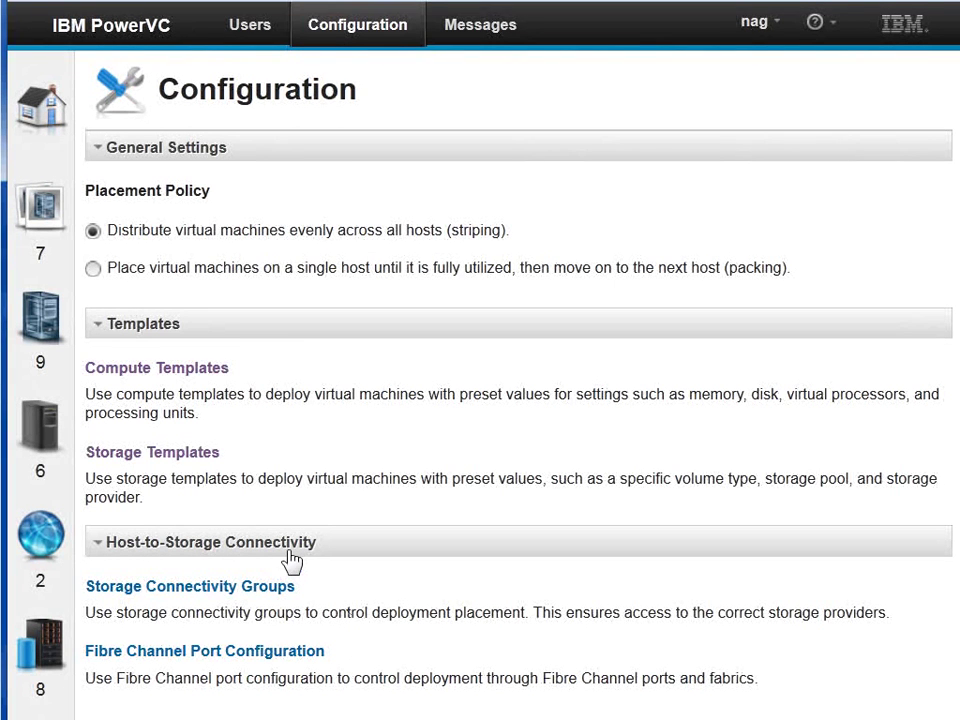
left_click(201, 376)
left_click(199, 370)
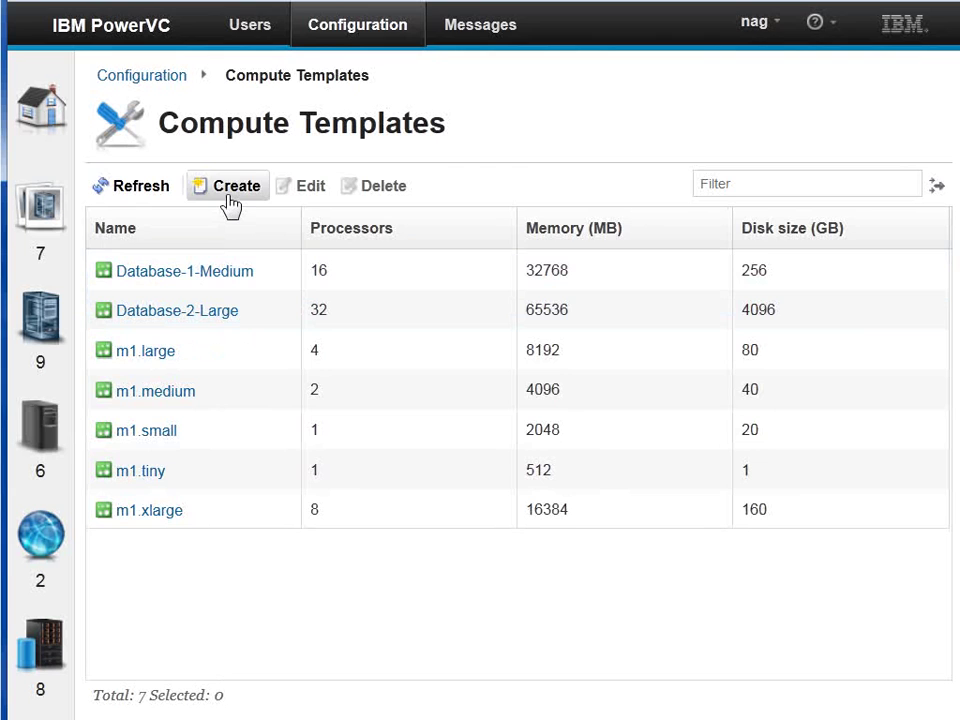
left_click(231, 187)
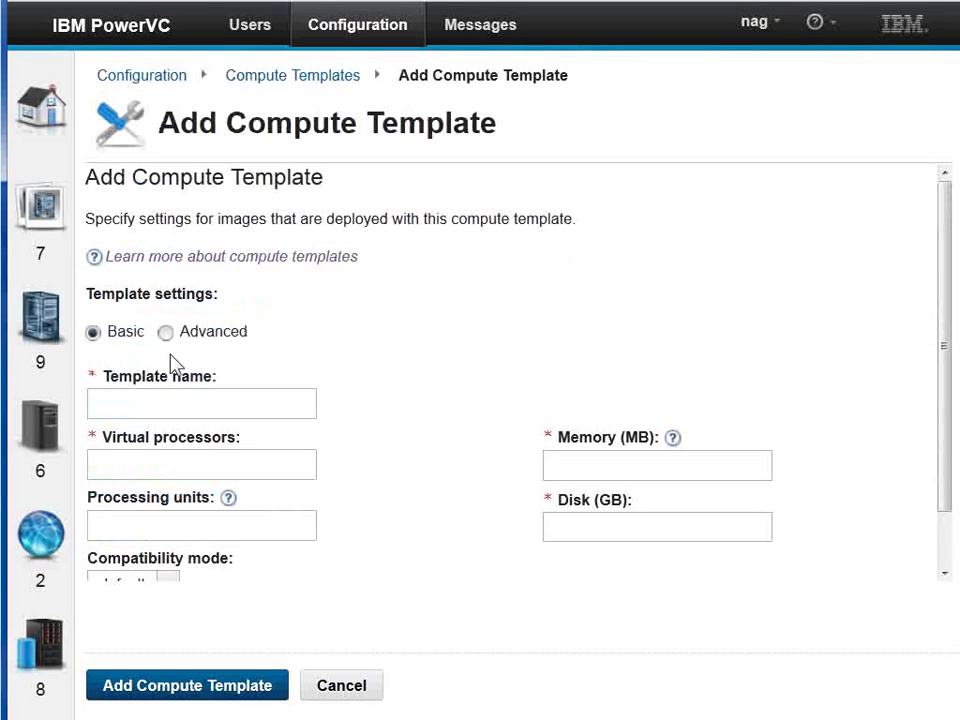
left_click(140, 400)
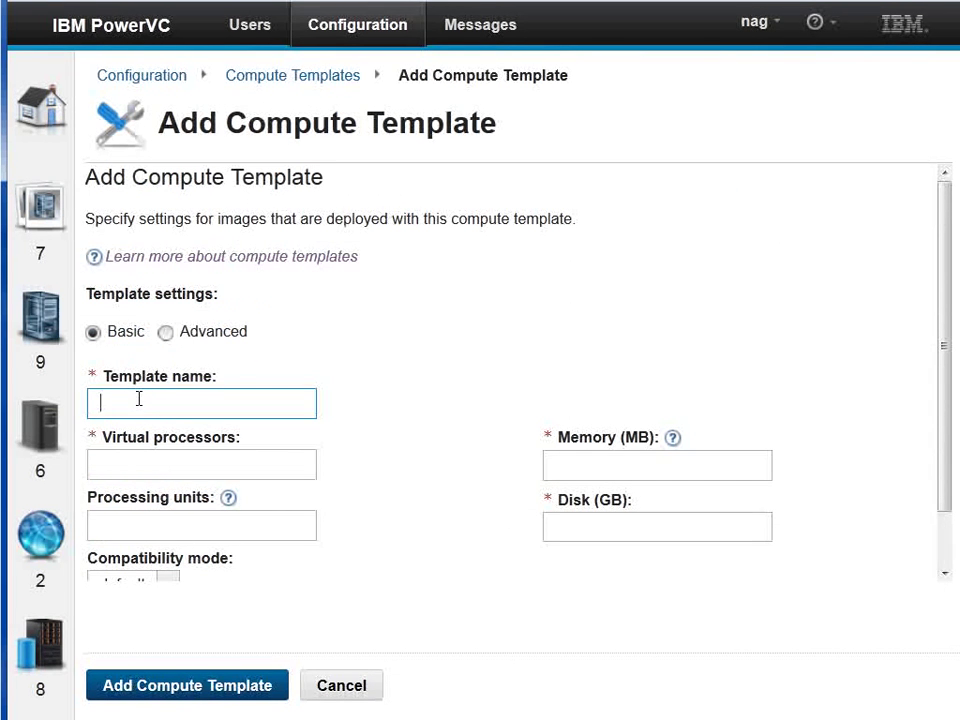
left_click(152, 463)
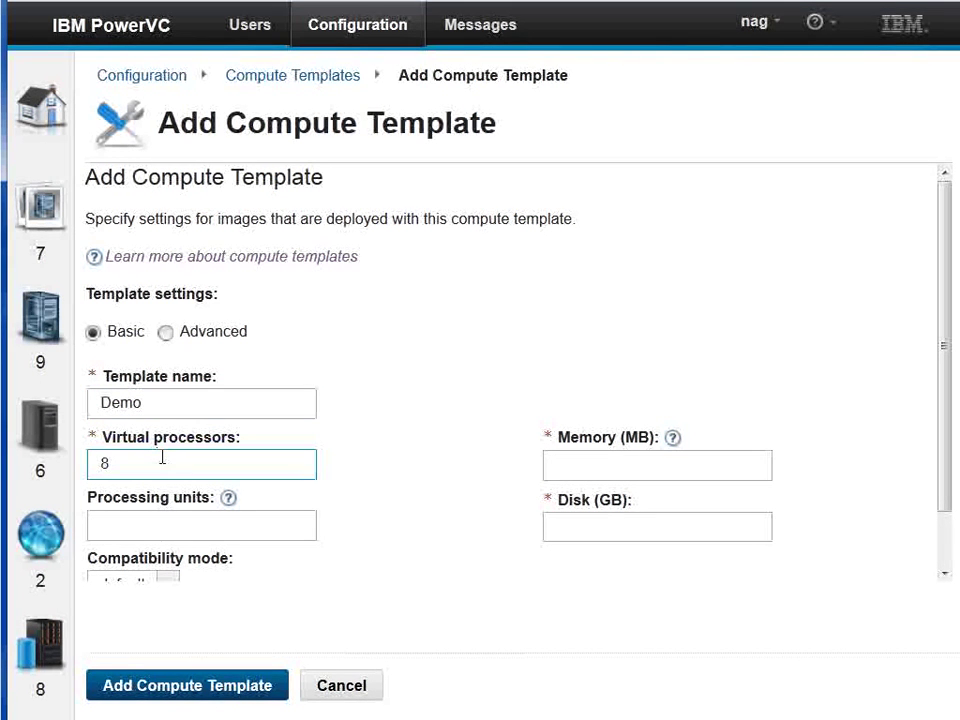
left_click(573, 464)
Step: Set the Demo template's processing units to 6, memory to 4,048 MB and disk to 200 GB
left_click(163, 525)
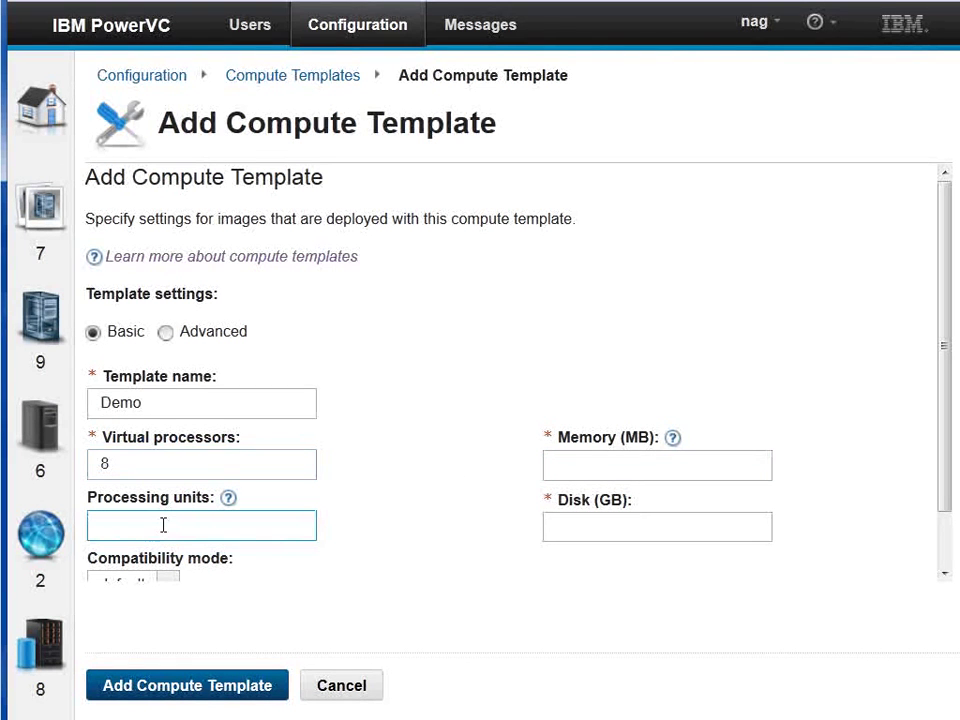
left_click(562, 468)
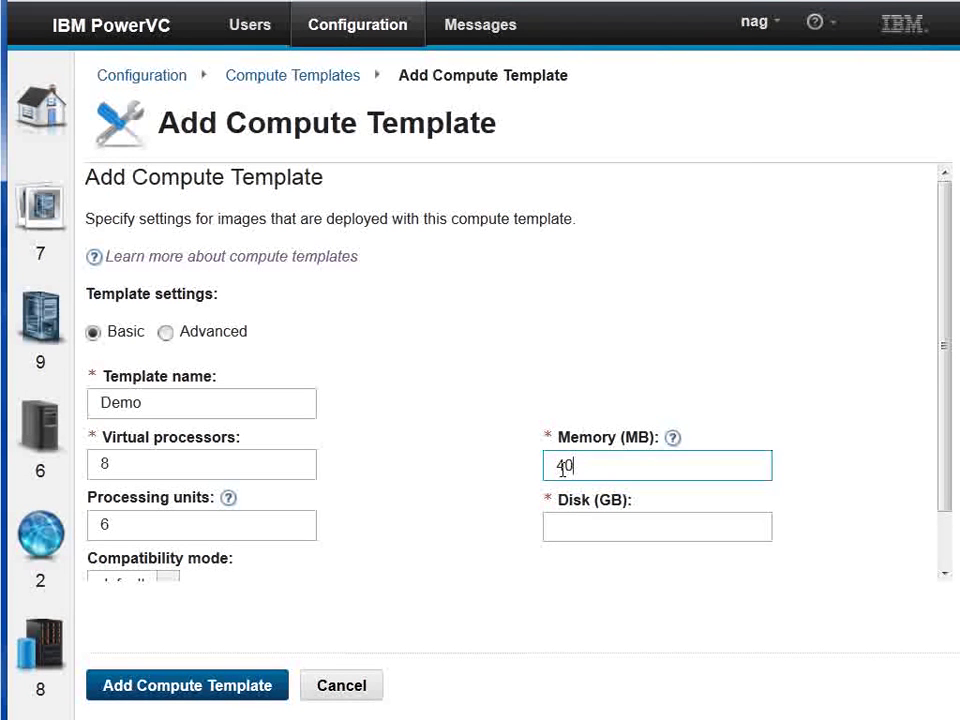
type("4,048")
left_click(579, 528)
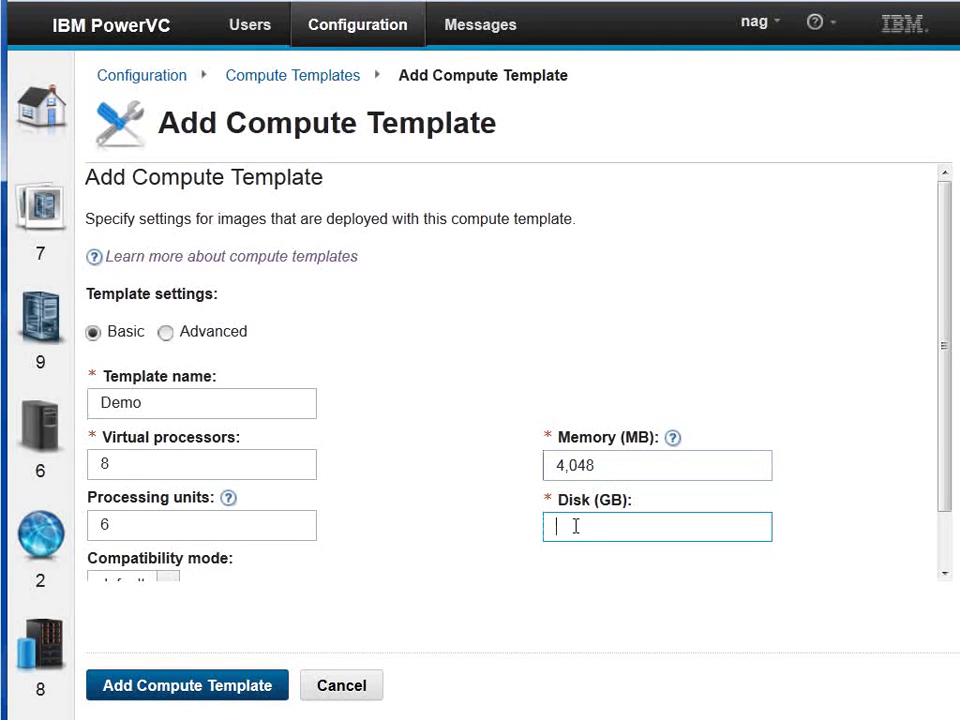
type("200")
left_click(375, 577)
Step: Examine the compatibility mode choices and the advanced template settings, and return to the basic settings
scroll(370, 565, "down", 2)
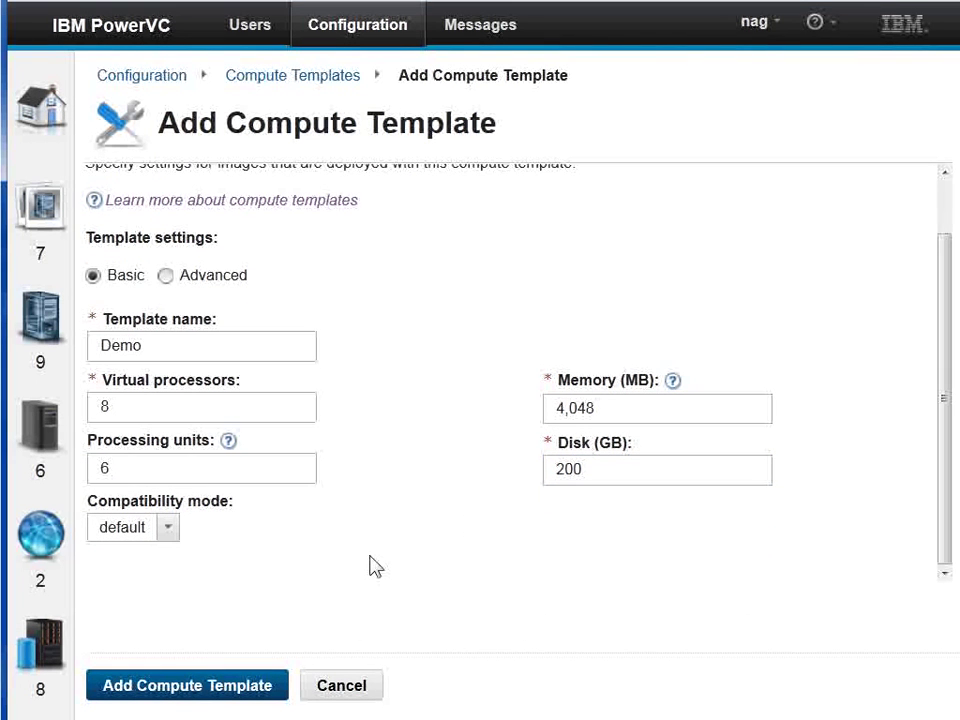
left_click(168, 528)
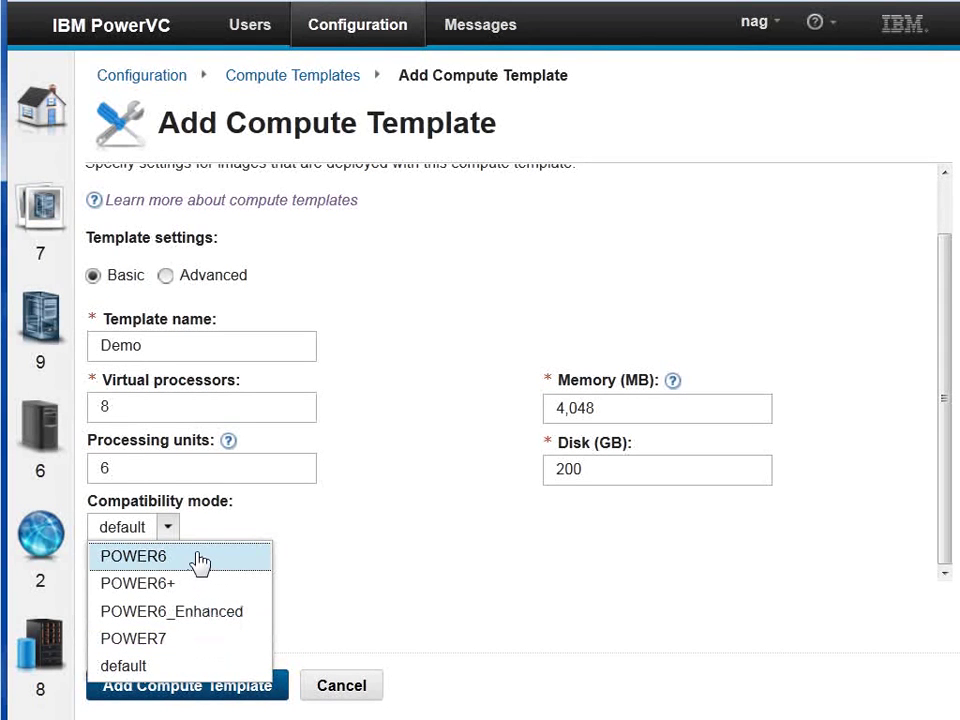
left_click(285, 553)
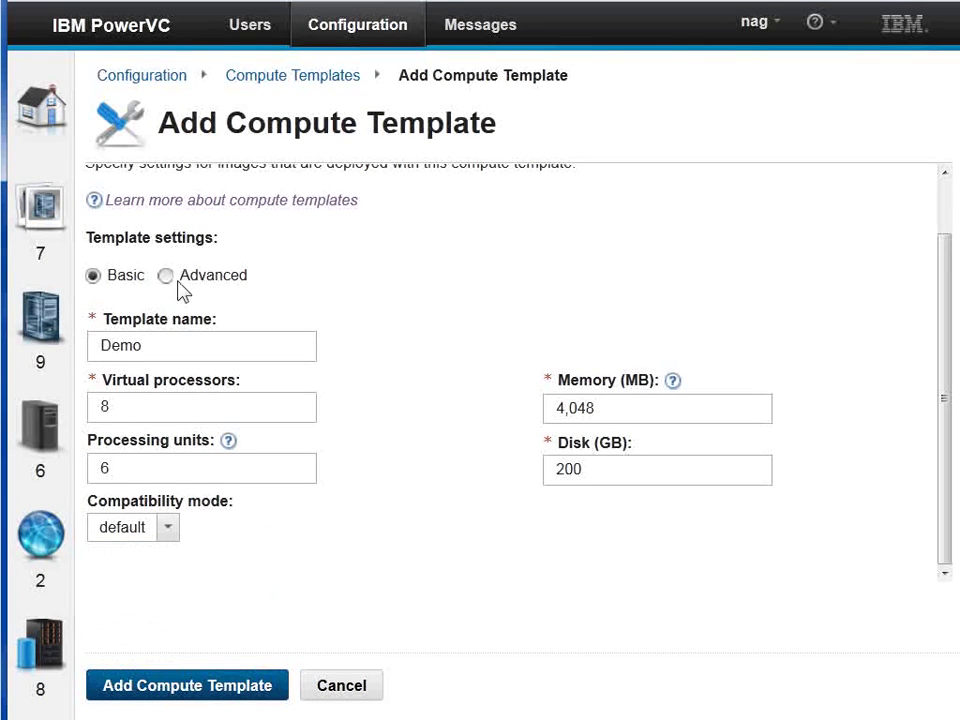
left_click(167, 279)
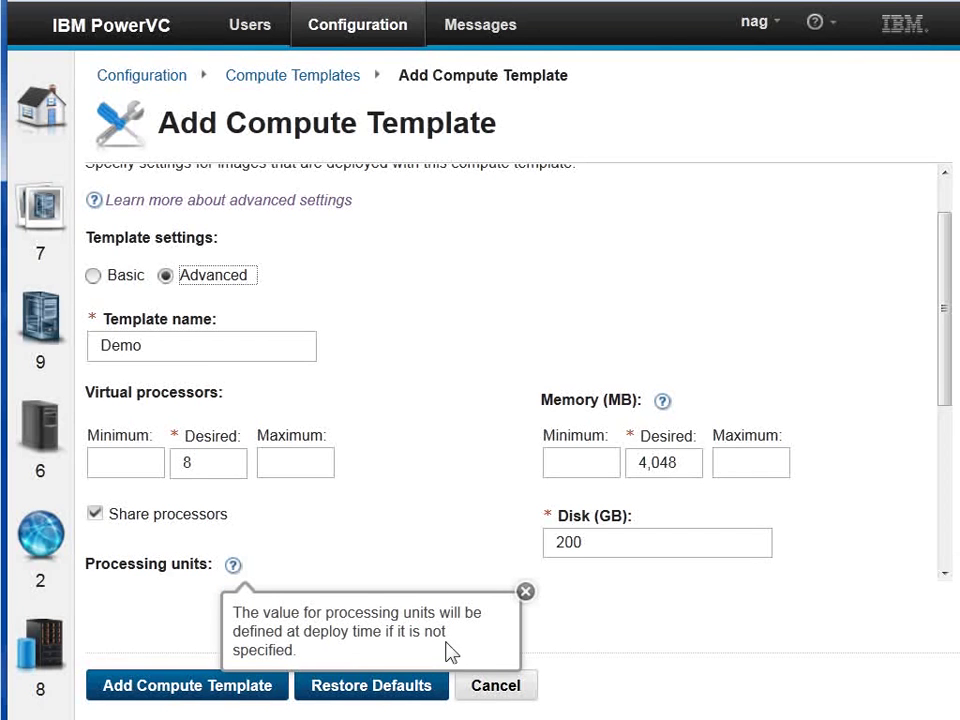
left_click(93, 276)
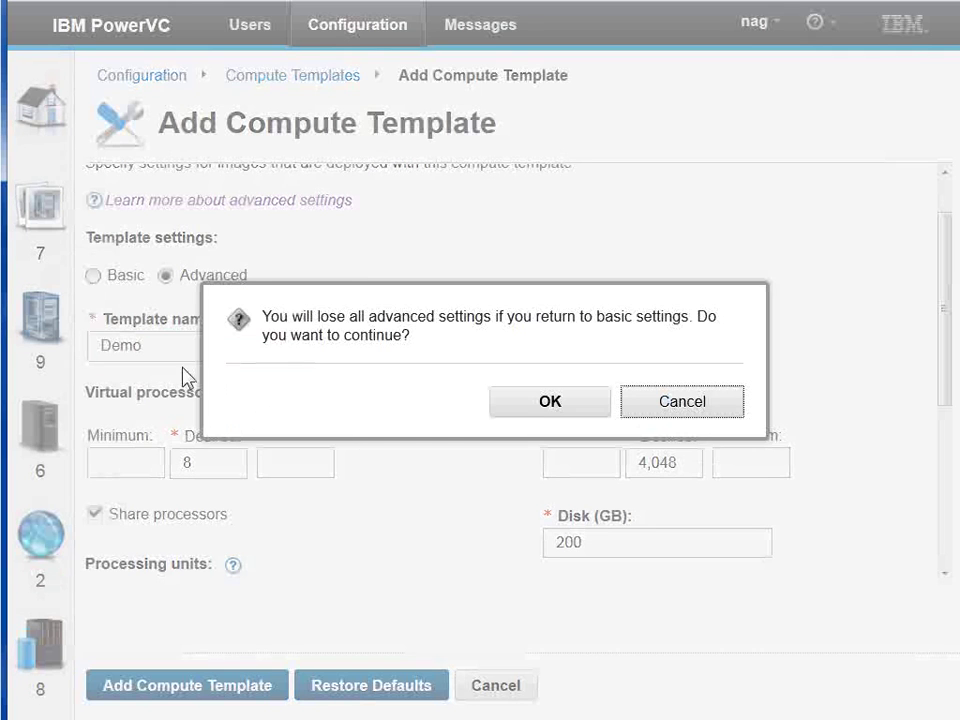
left_click(556, 403)
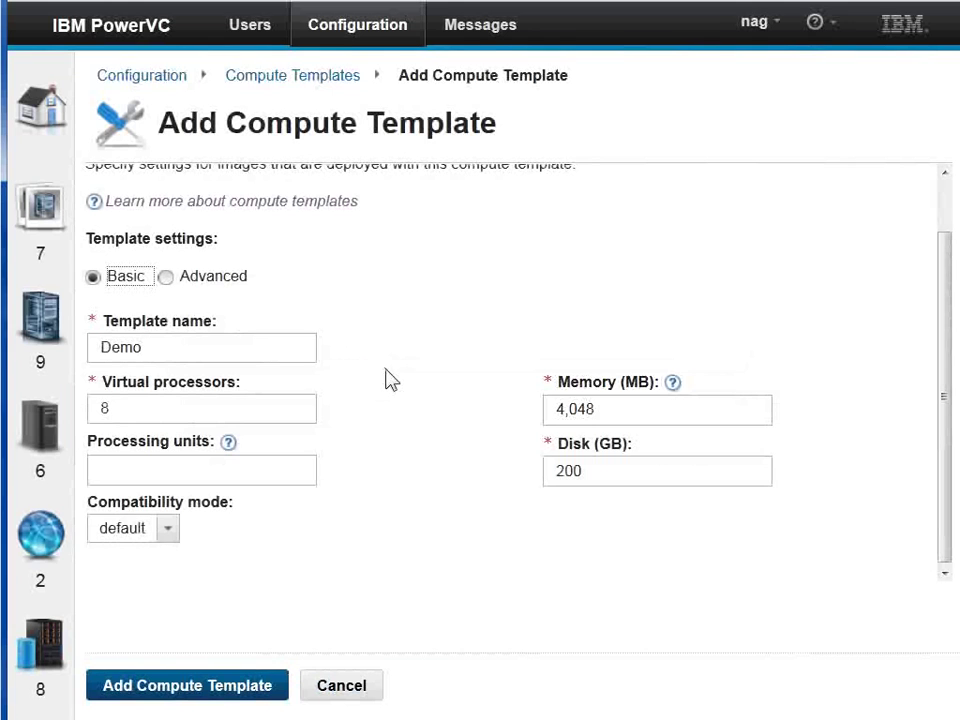
Step: Enter 6 processing units again and add the Demo compute template
left_click(114, 474)
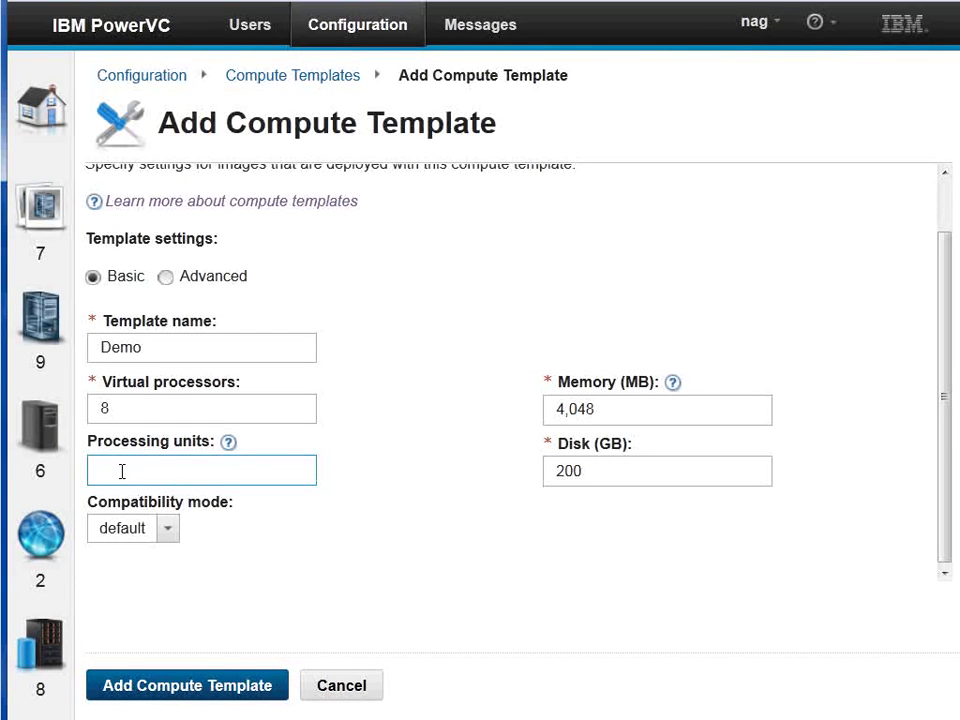
type("6")
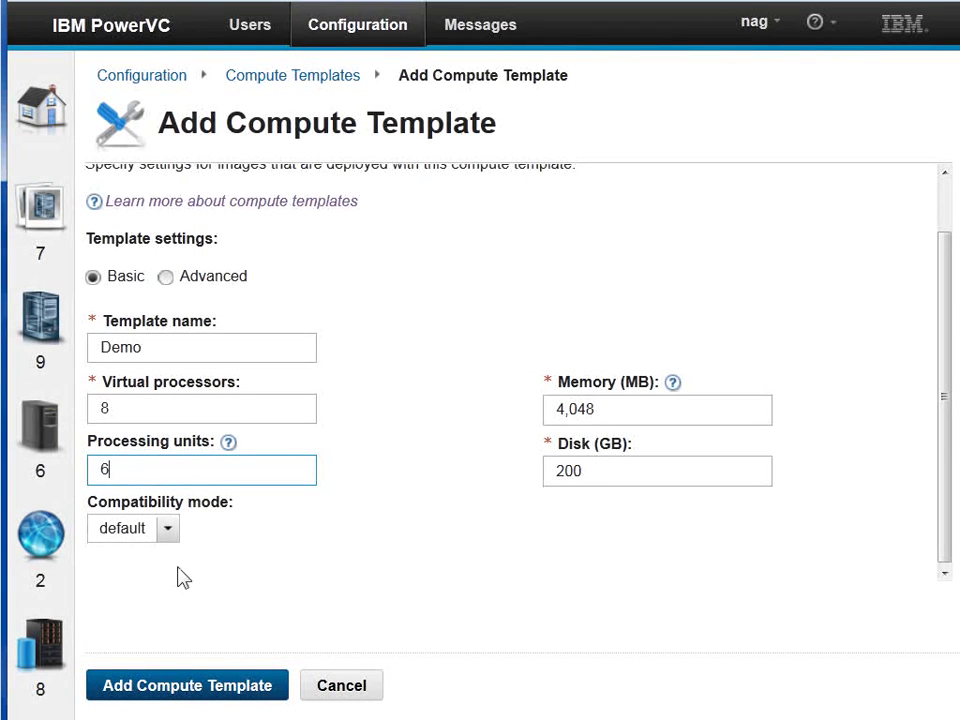
left_click(214, 687)
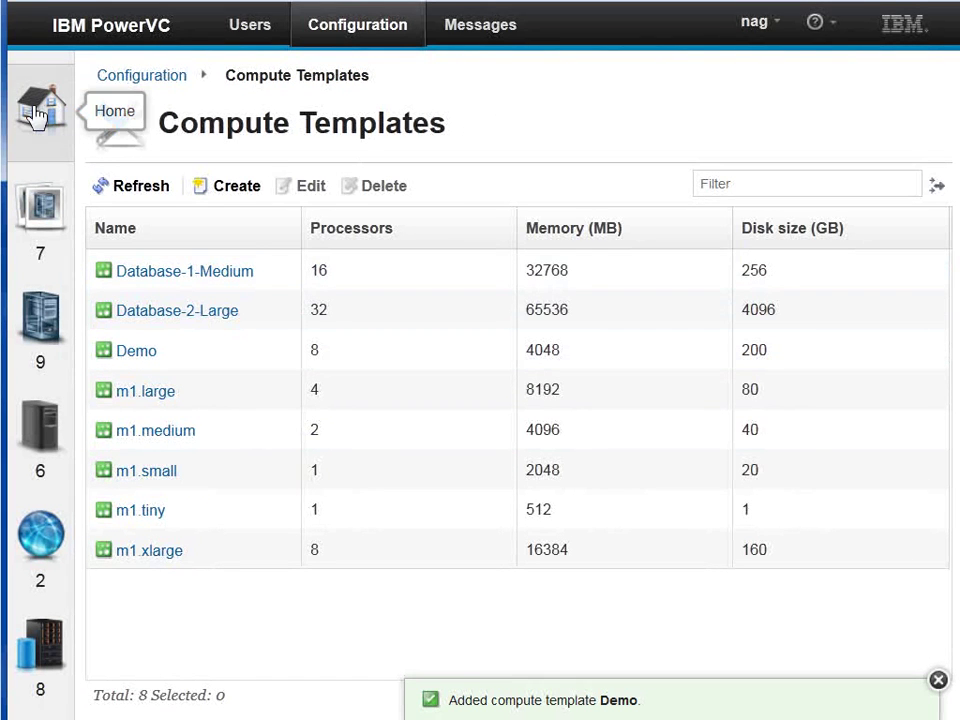
Step: Review the storage volumes, storage providers and fabrics, and go back to the storage providers
left_click(40, 112)
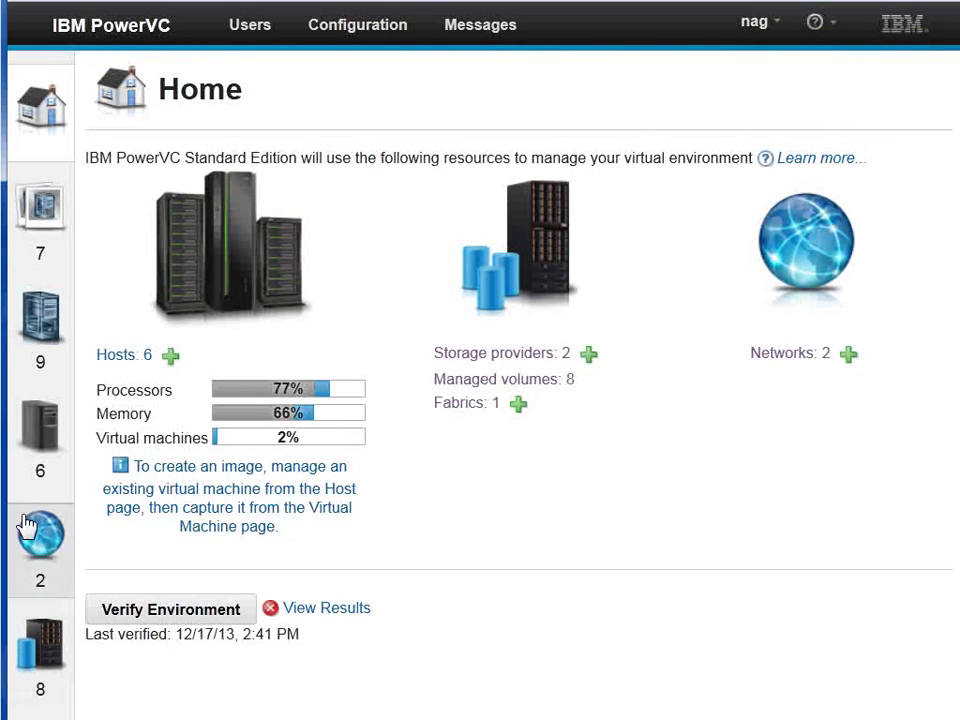
left_click(52, 654)
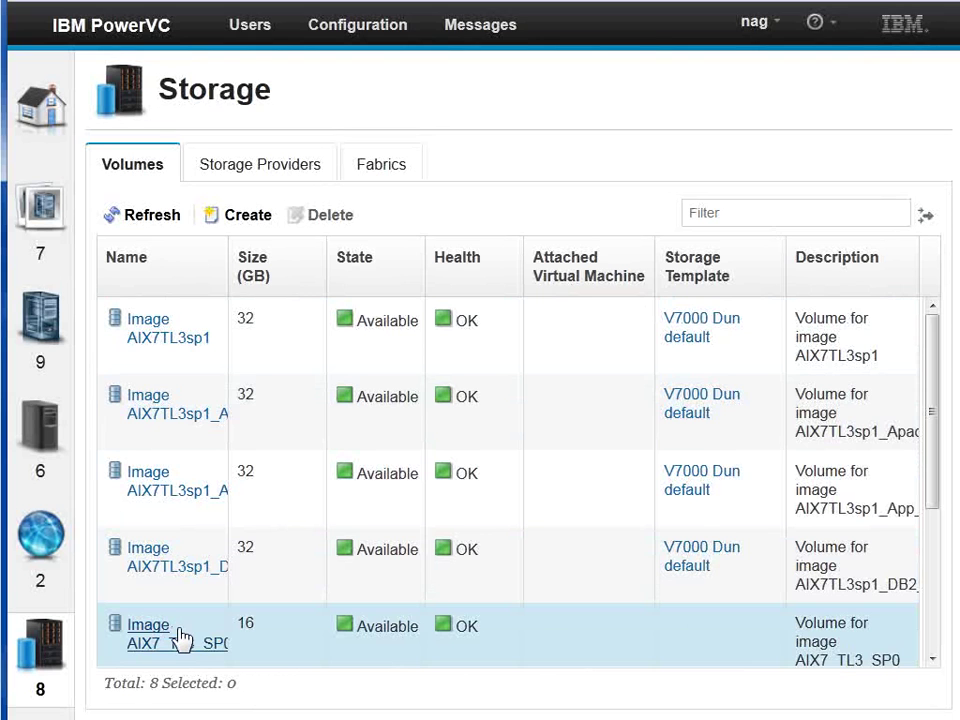
left_click(268, 170)
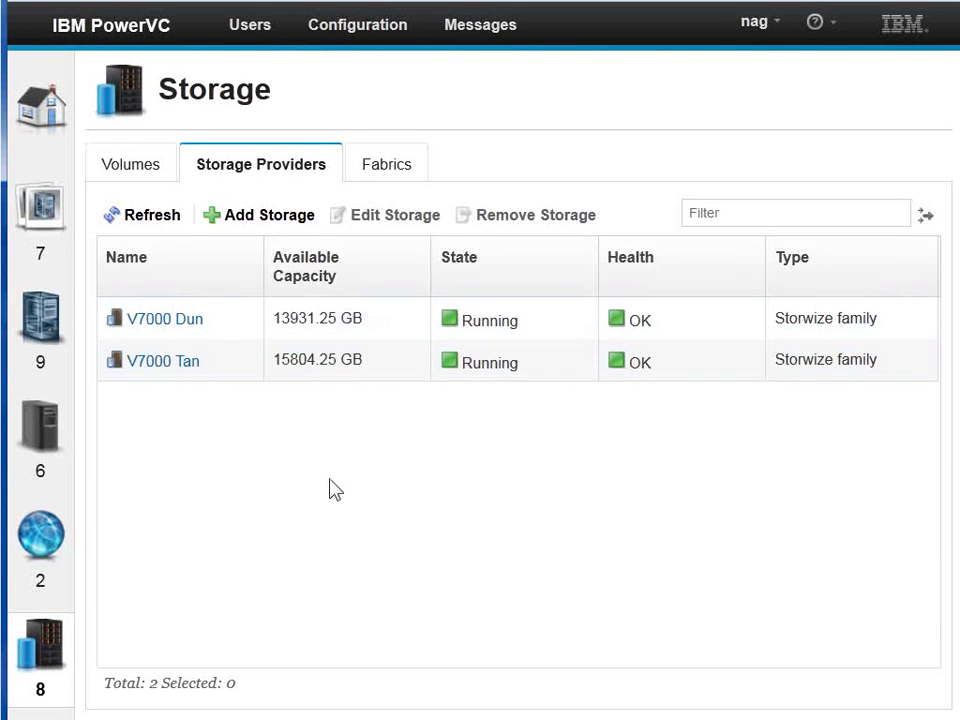
left_click(380, 168)
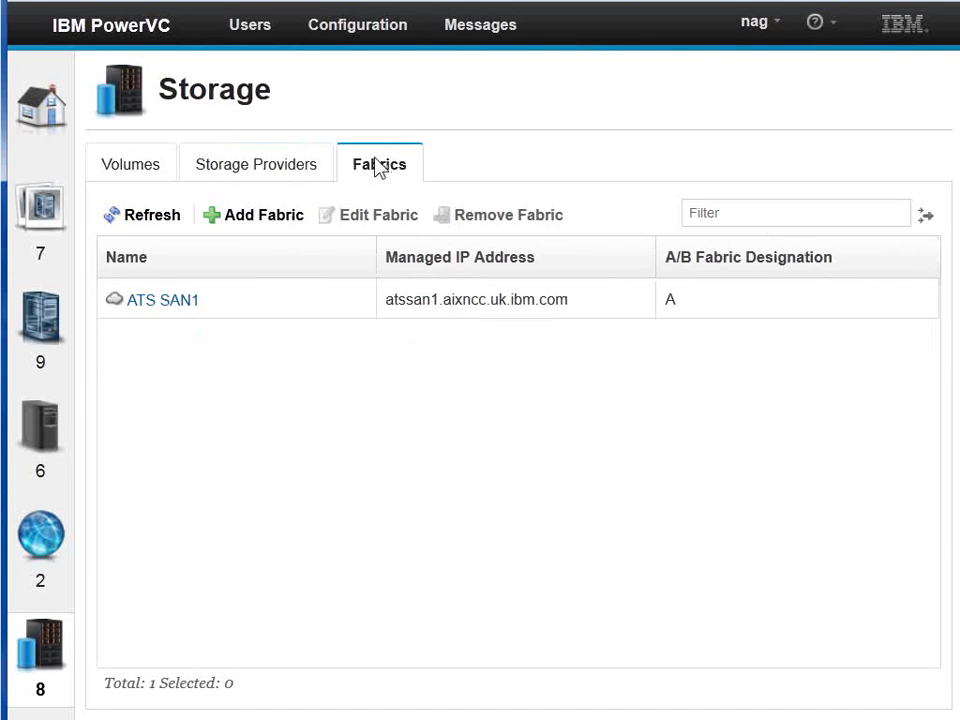
left_click(257, 170)
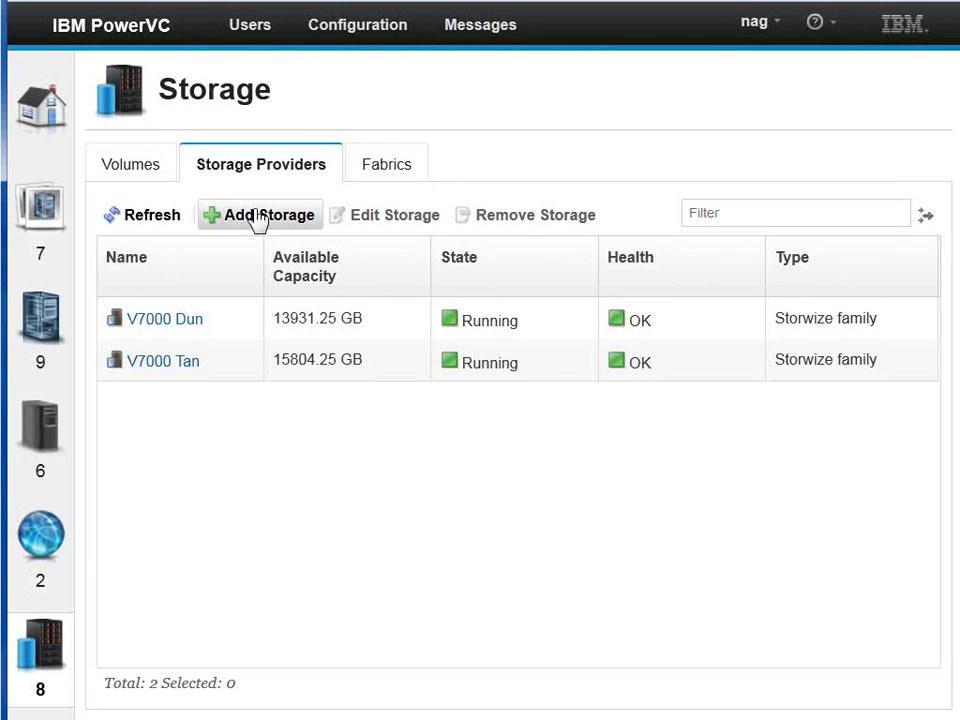
Step: Review the configured networks and the list of managed hosts
left_click(40, 537)
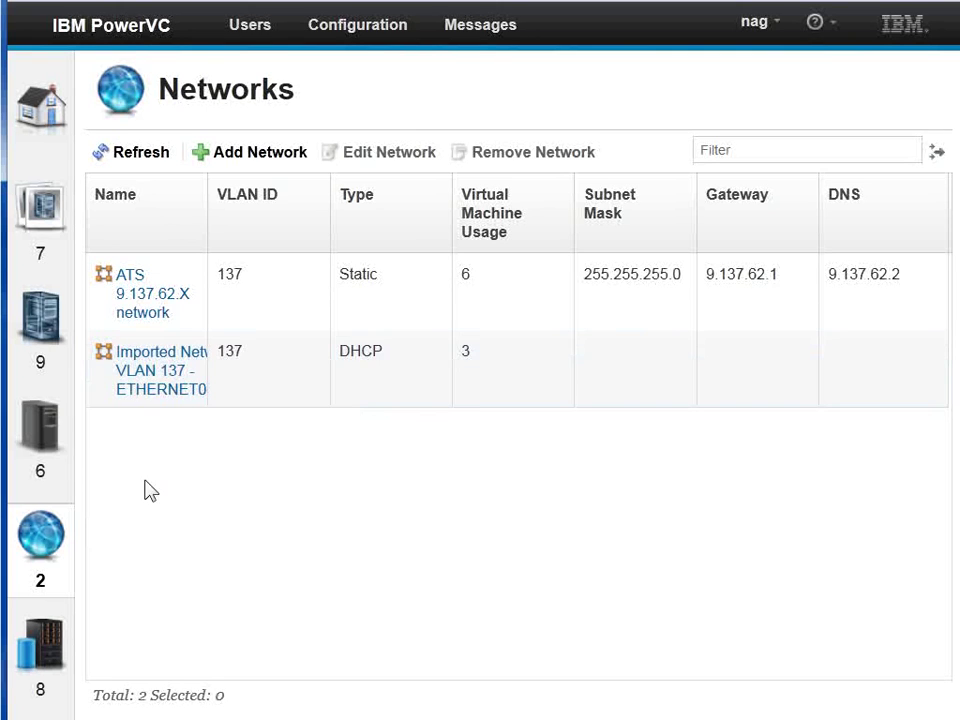
left_click(40, 440)
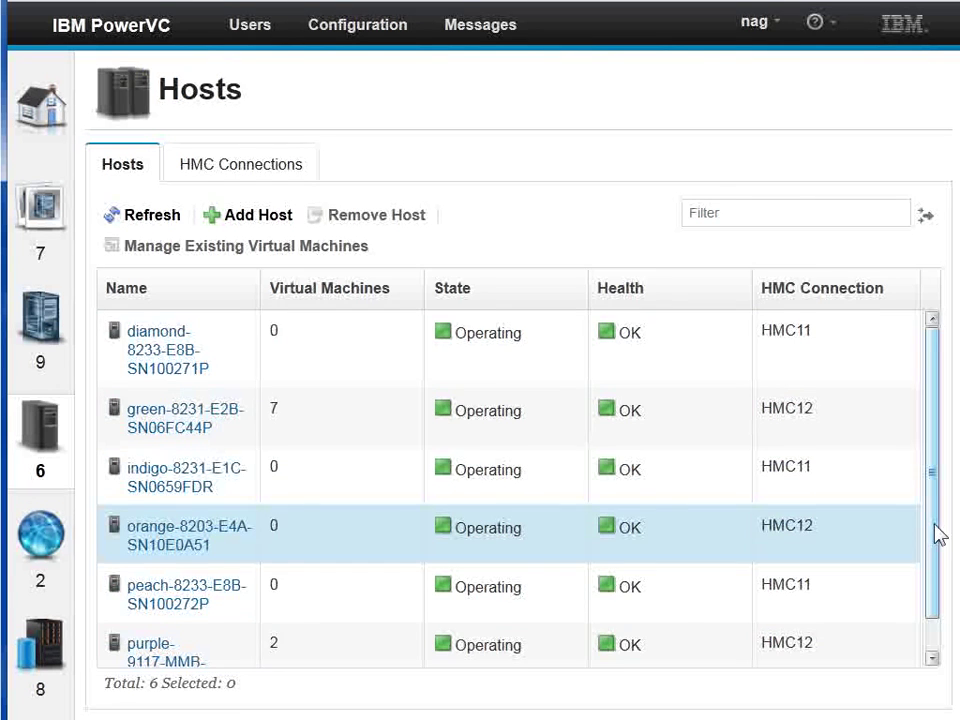
scroll(940, 605, "down", 1)
scroll(937, 500, "up", 1)
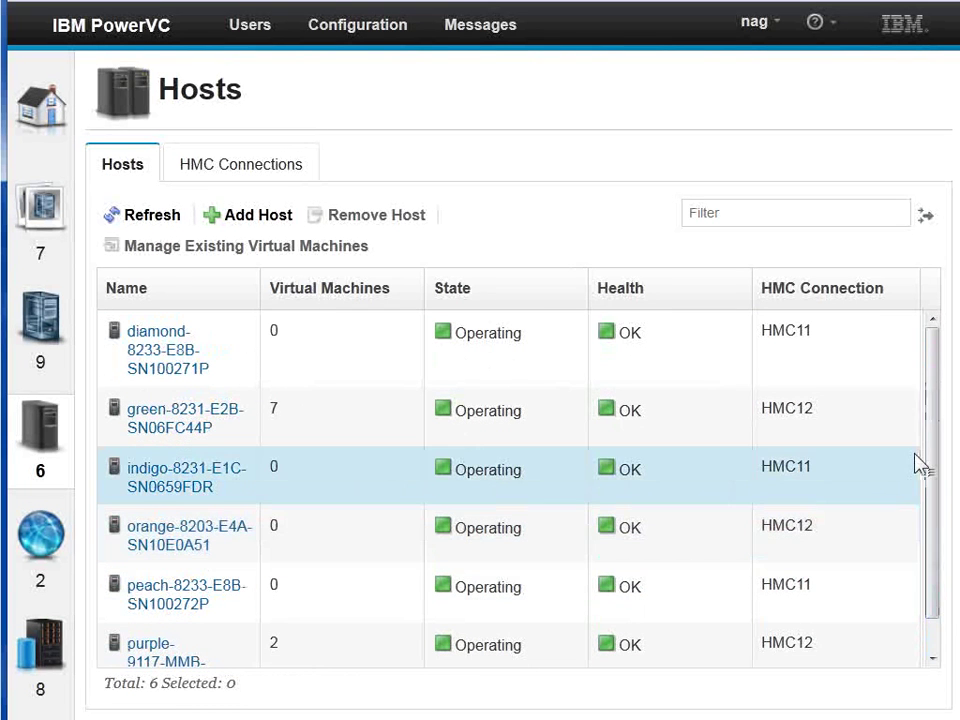
Step: Open the HMC12 connection and examine the information, capacity and virtual machines of its green-8231-E2B host
left_click(226, 168)
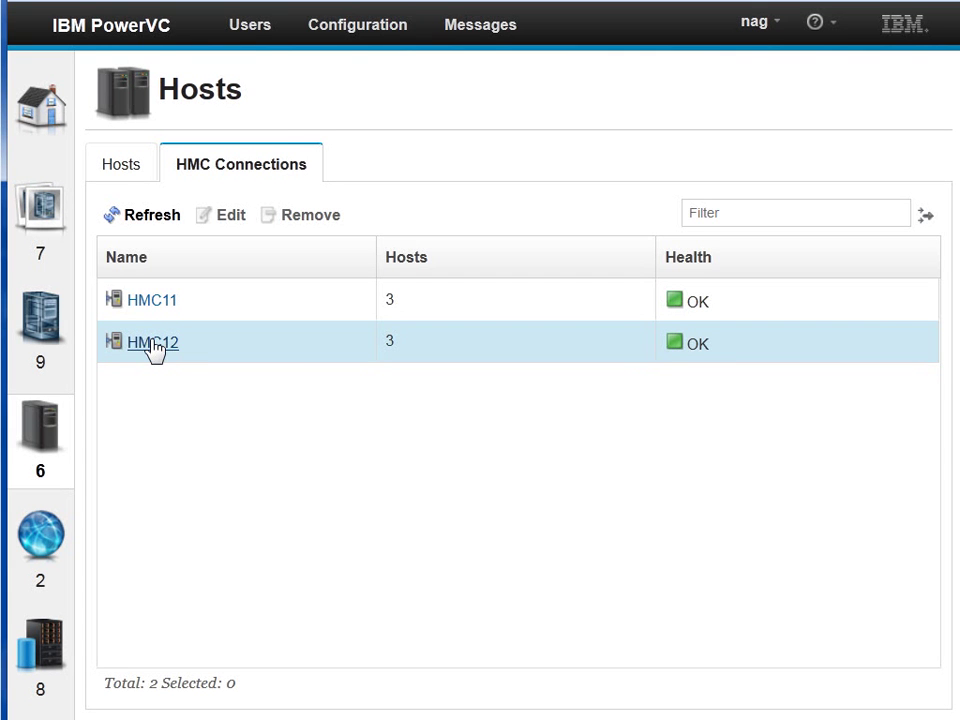
left_click(293, 350)
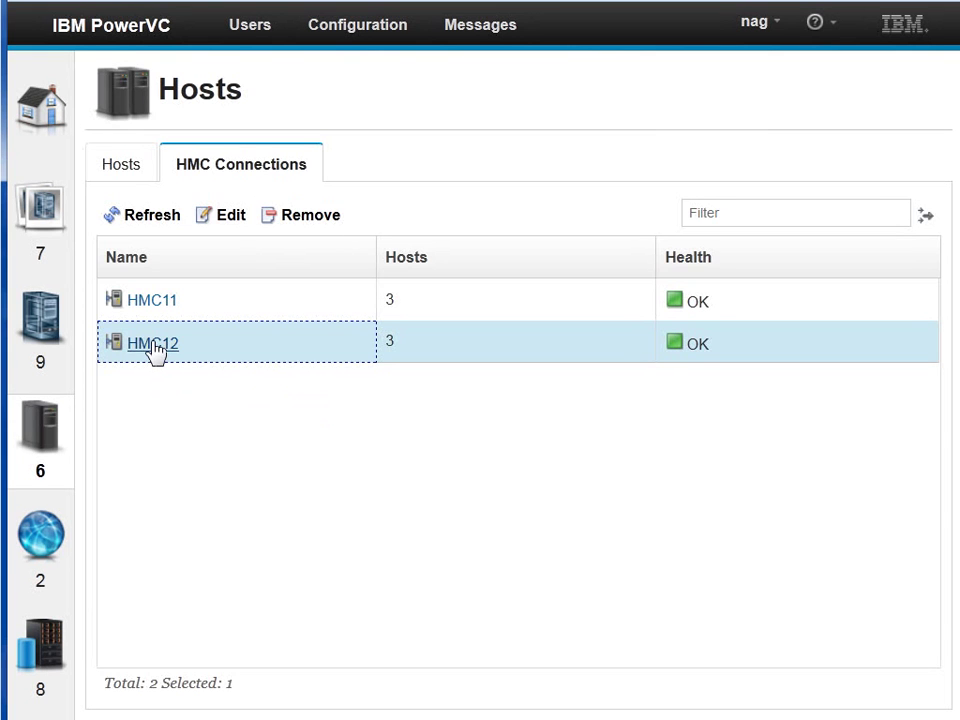
left_click(154, 344)
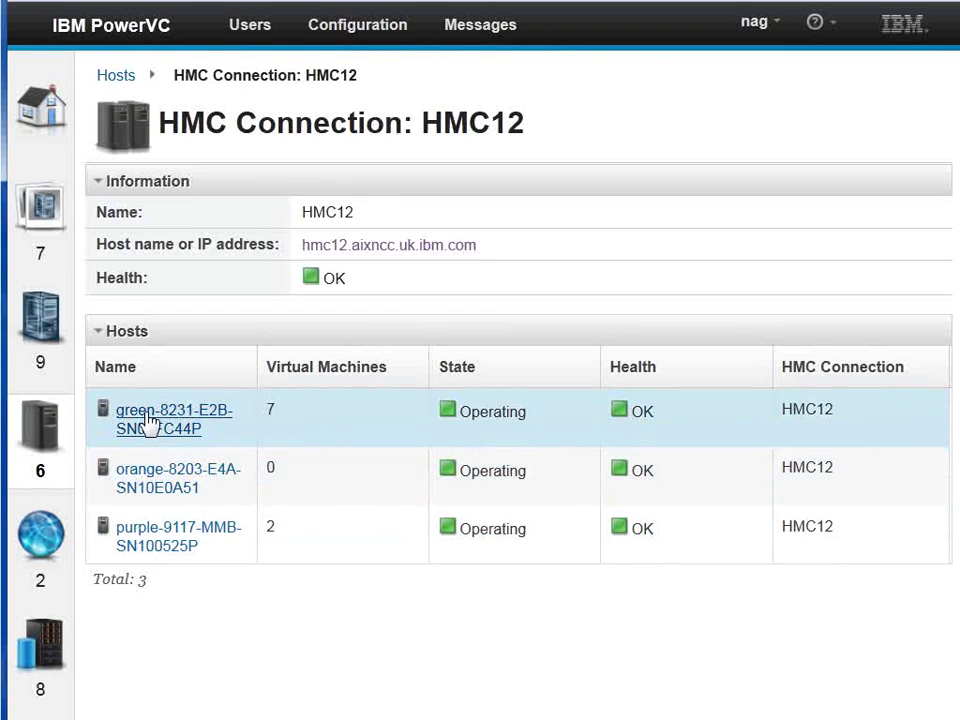
left_click(150, 418)
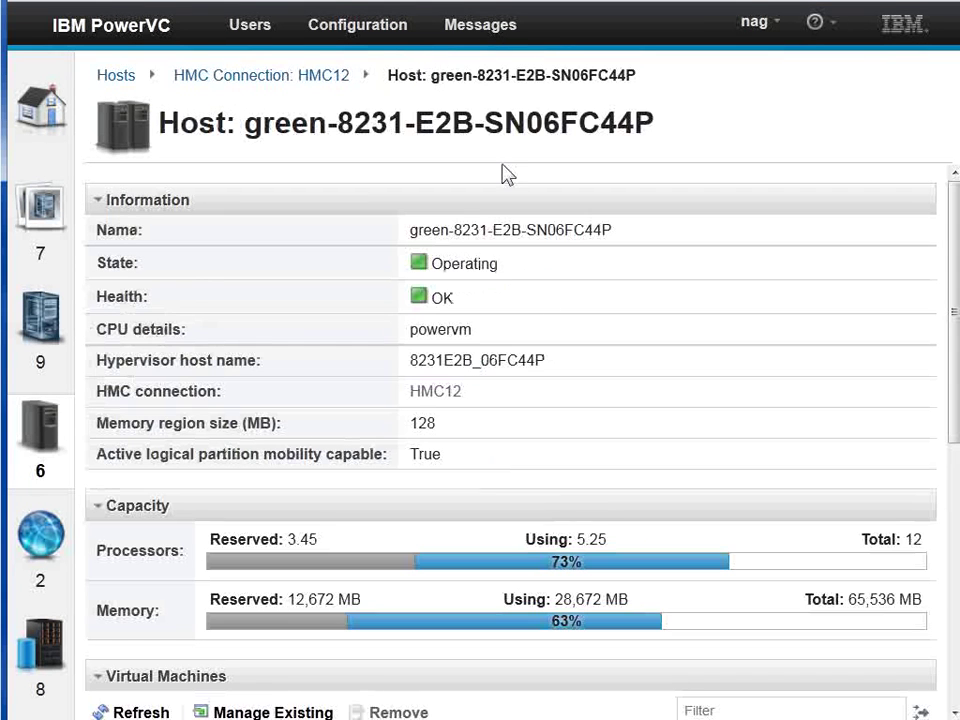
scroll(955, 360, "down", 1)
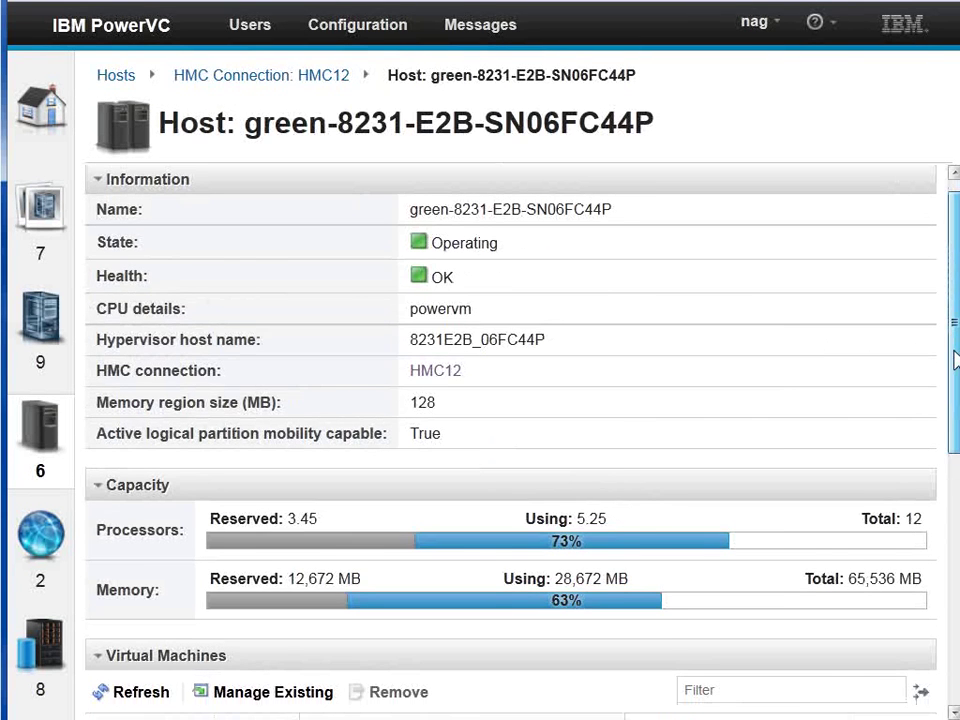
scroll(955, 360, "down", 5)
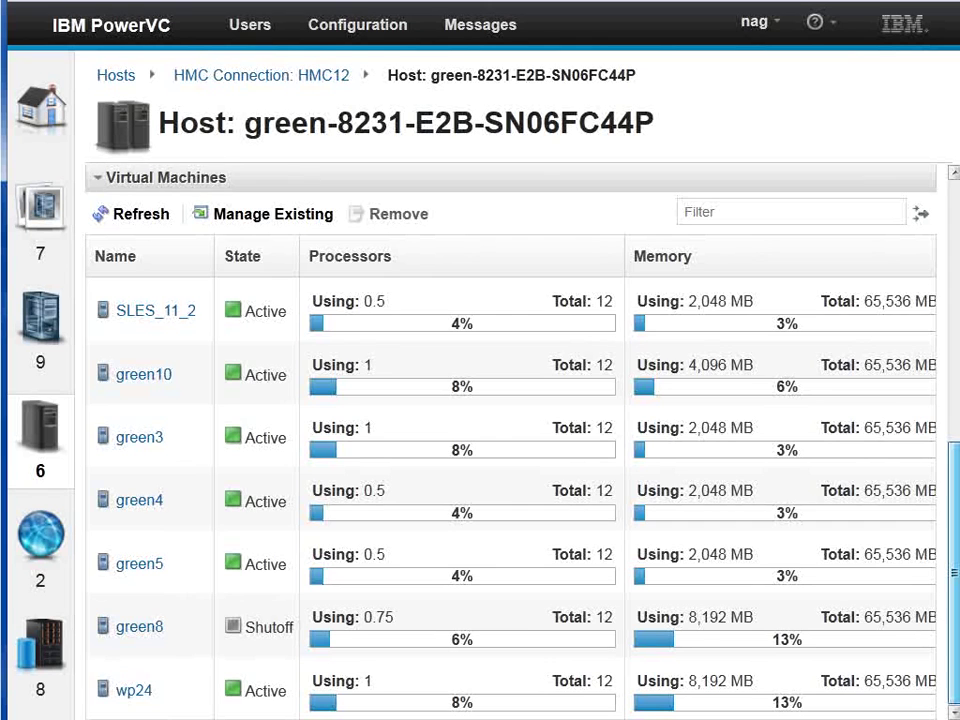
left_click_drag(952, 574, 940, 313)
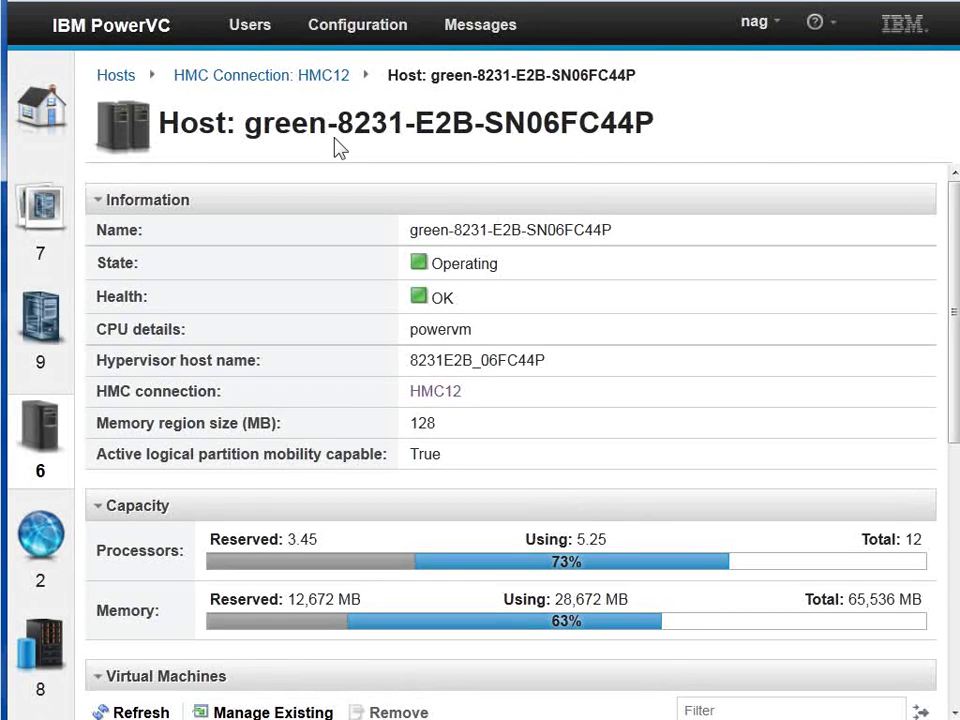
Step: Return to the hosts list, and select green10 among the virtual machines to review the actions available for it
left_click(116, 78)
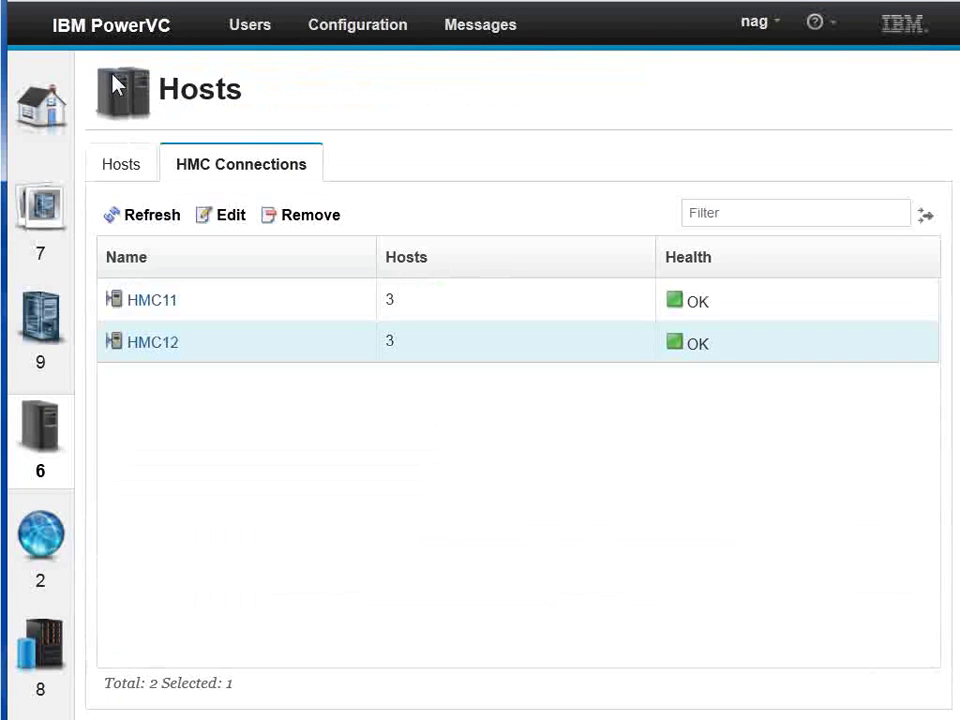
left_click(123, 166)
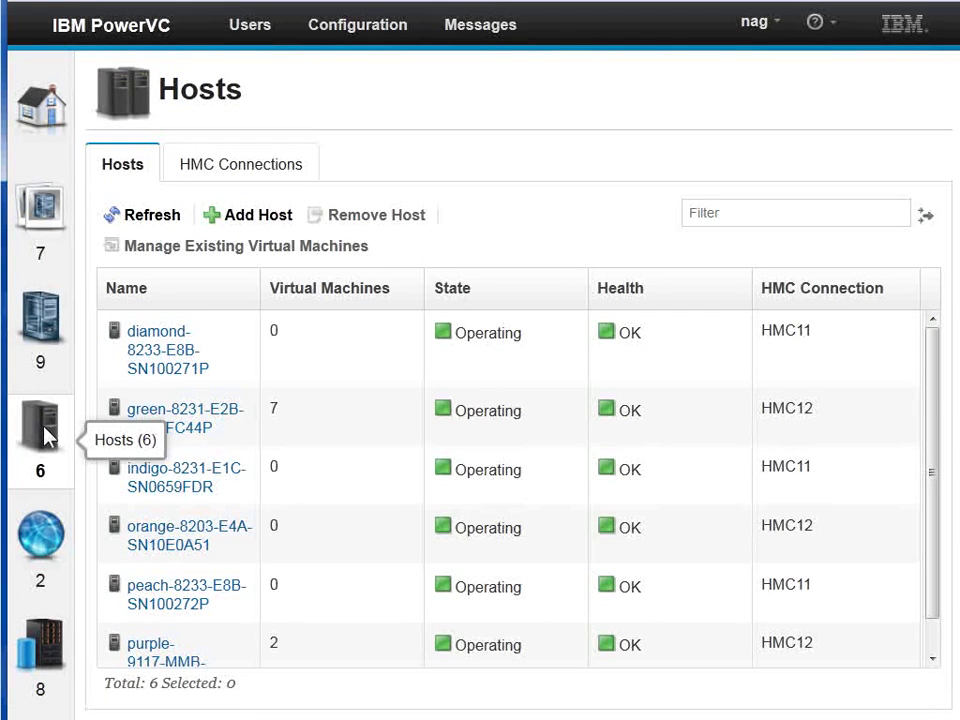
left_click(60, 332)
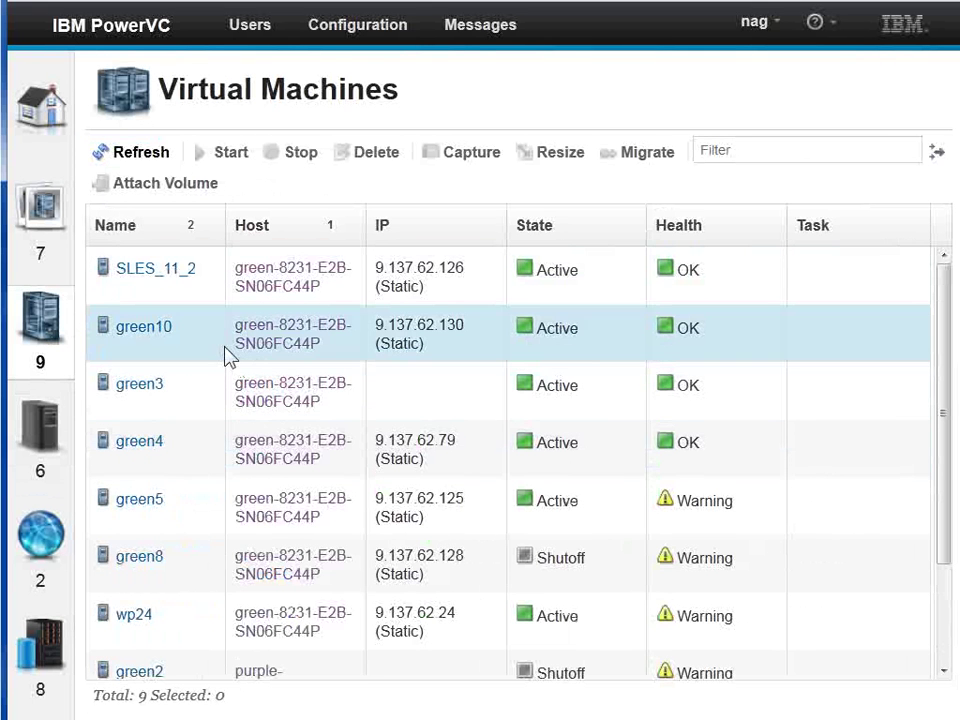
left_click(220, 349)
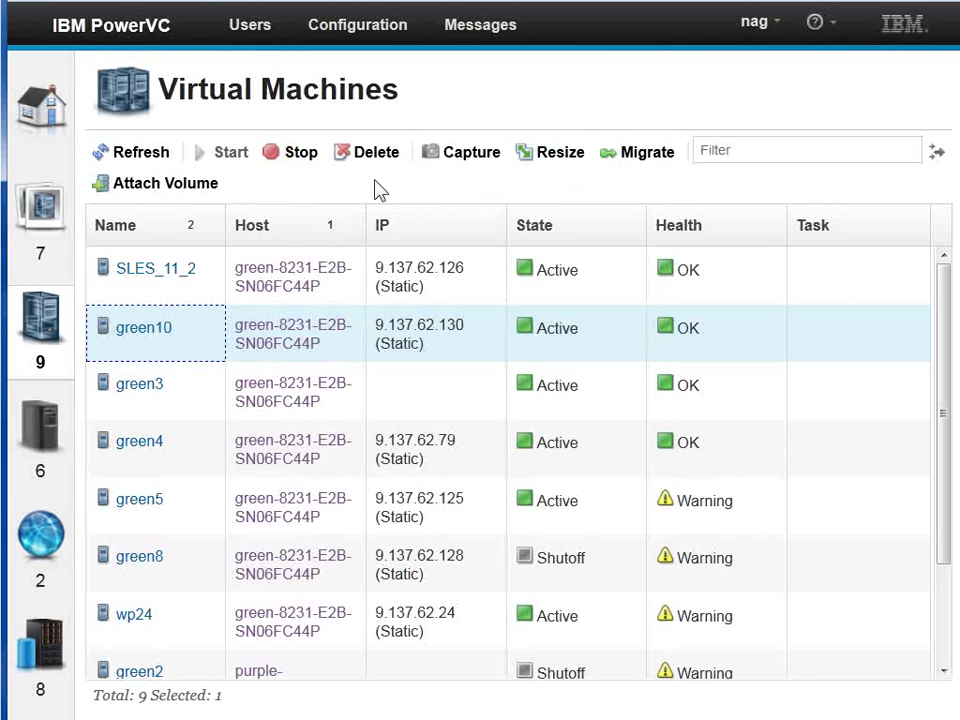
Step: Open the deployment settings of the AIX7TL3sp1 image and check the current and projected processor unit usage
left_click(64, 256)
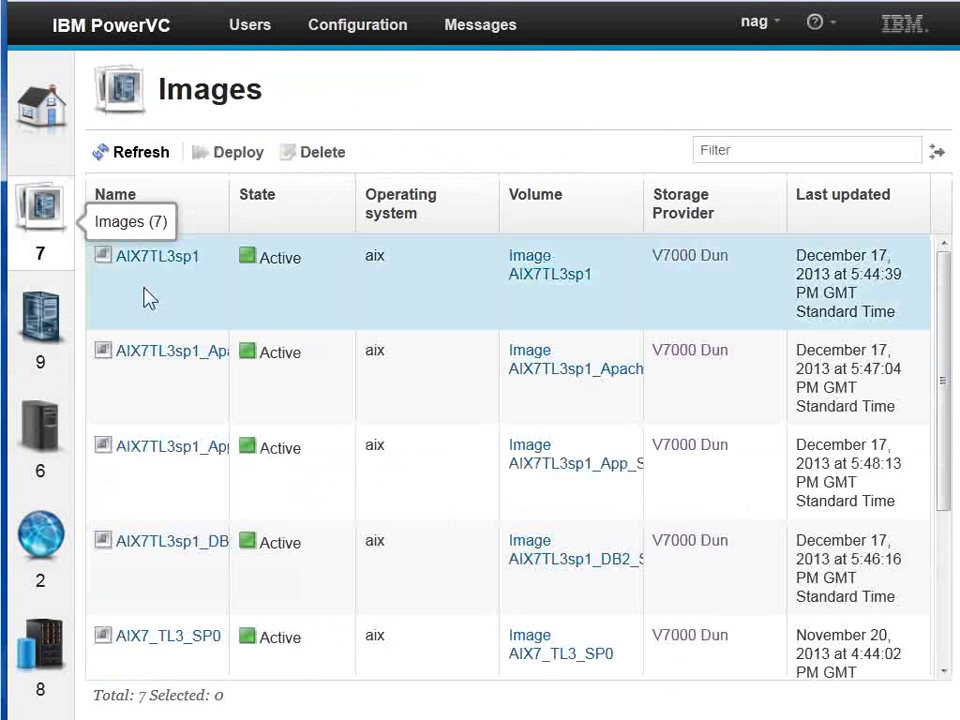
left_click(214, 292)
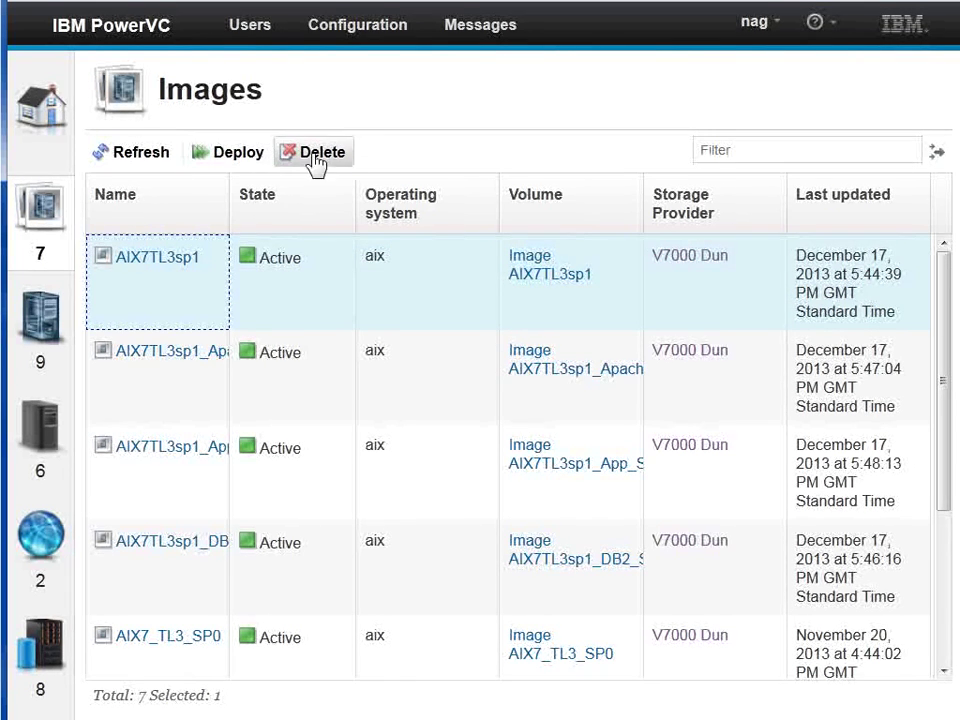
left_click(257, 165)
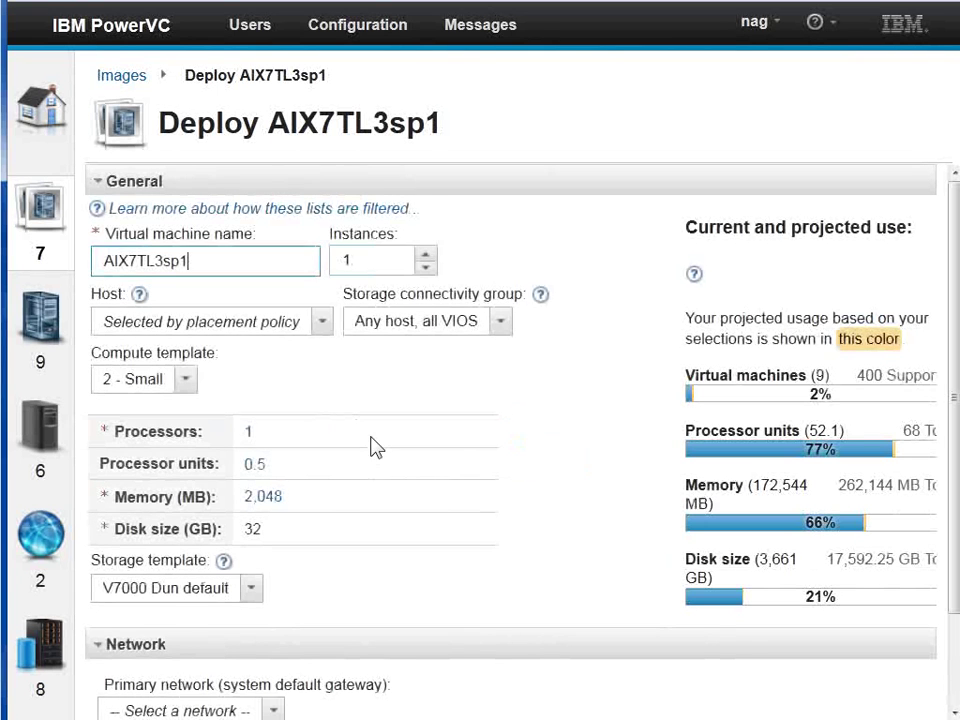
left_click(933, 690)
mouse_move(836, 454)
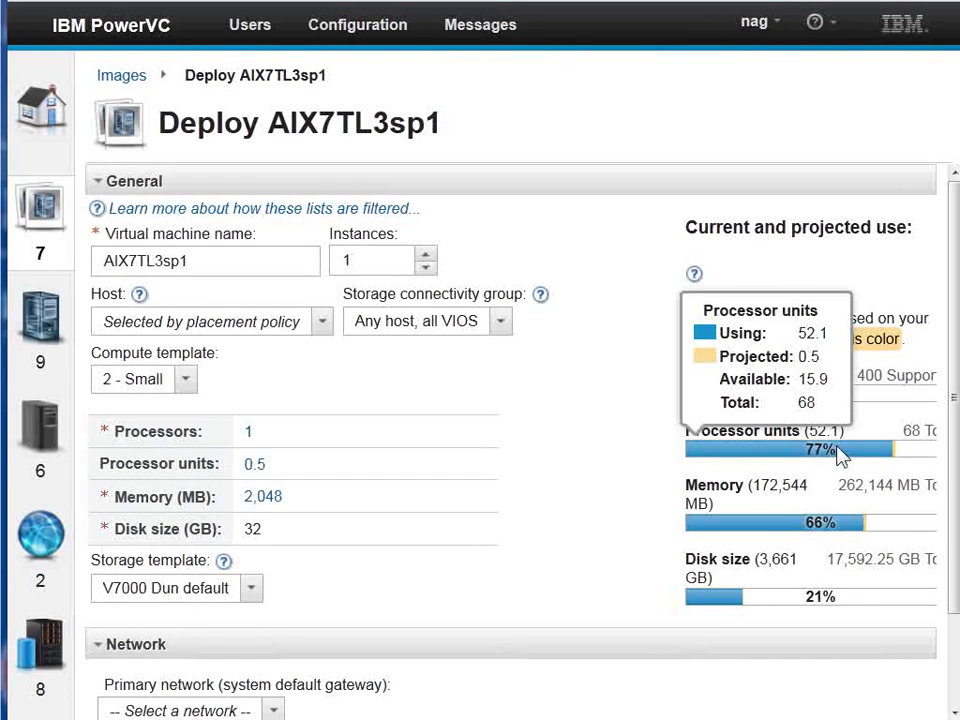
Step: Try the 5 - Extra Large compute template for the deployment and check its projected processor unit usage
left_click(186, 385)
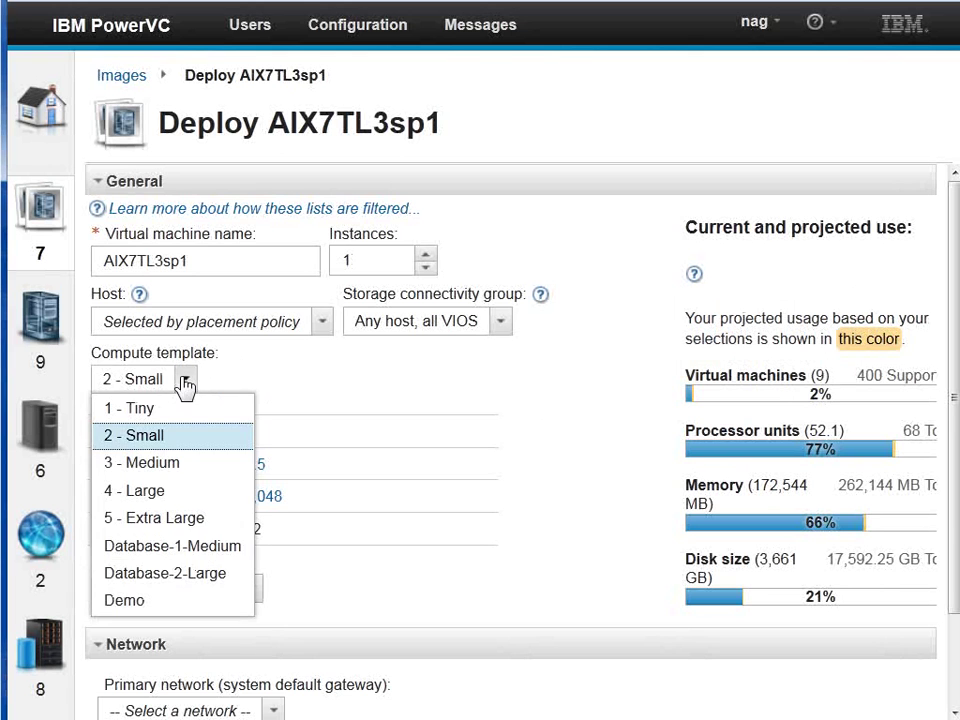
left_click(162, 518)
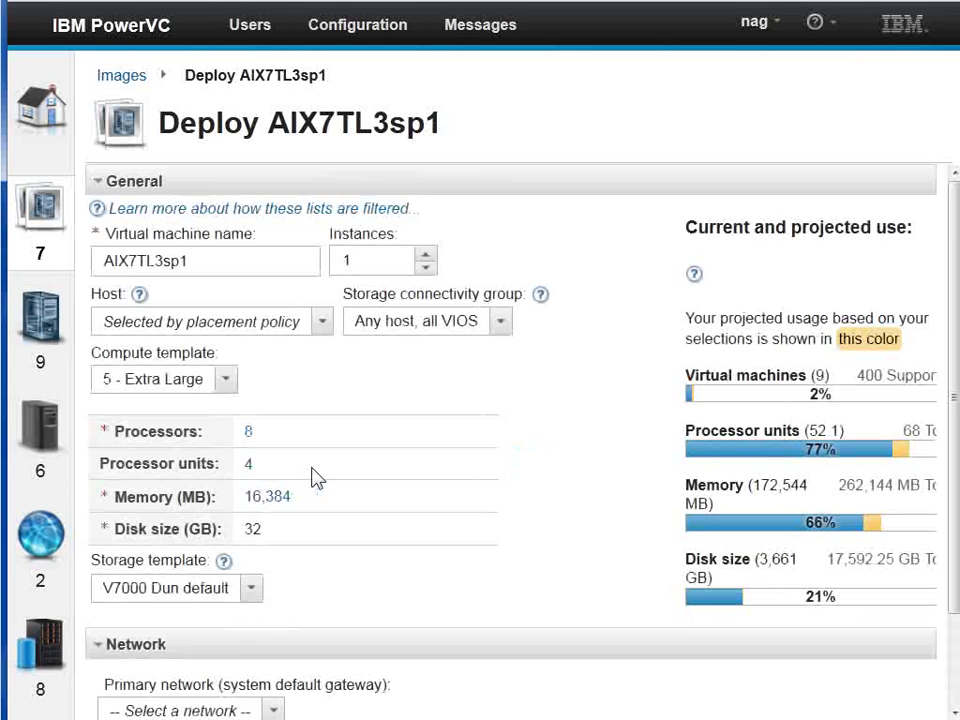
mouse_move(910, 467)
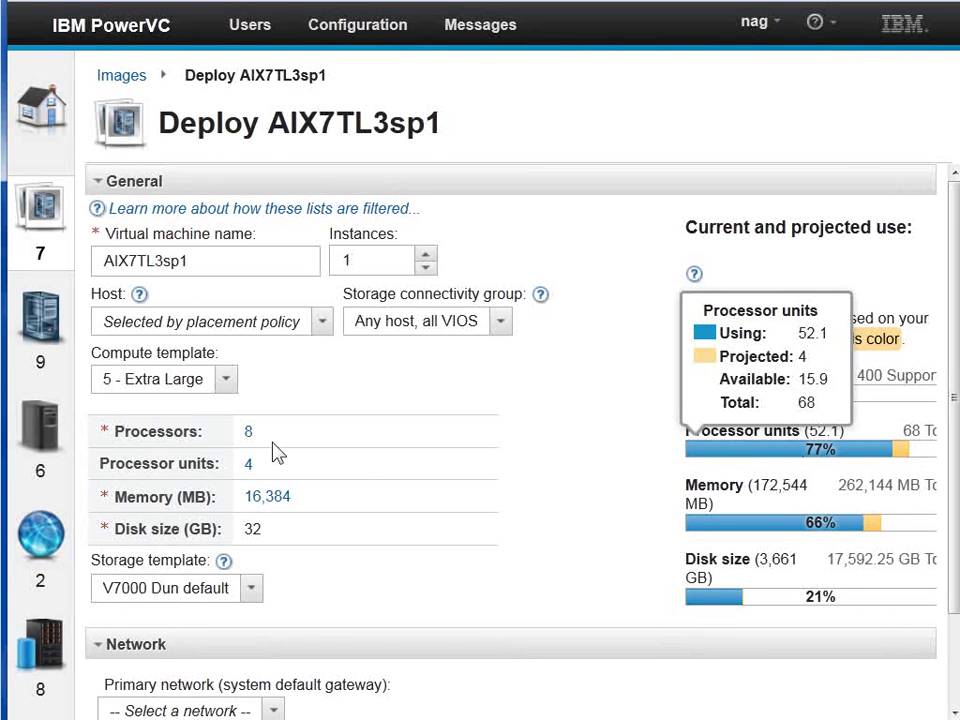
Step: Try the Demo compute template for the deployment with memory set to 4,096 MB, and cancel the deployment
left_click(218, 385)
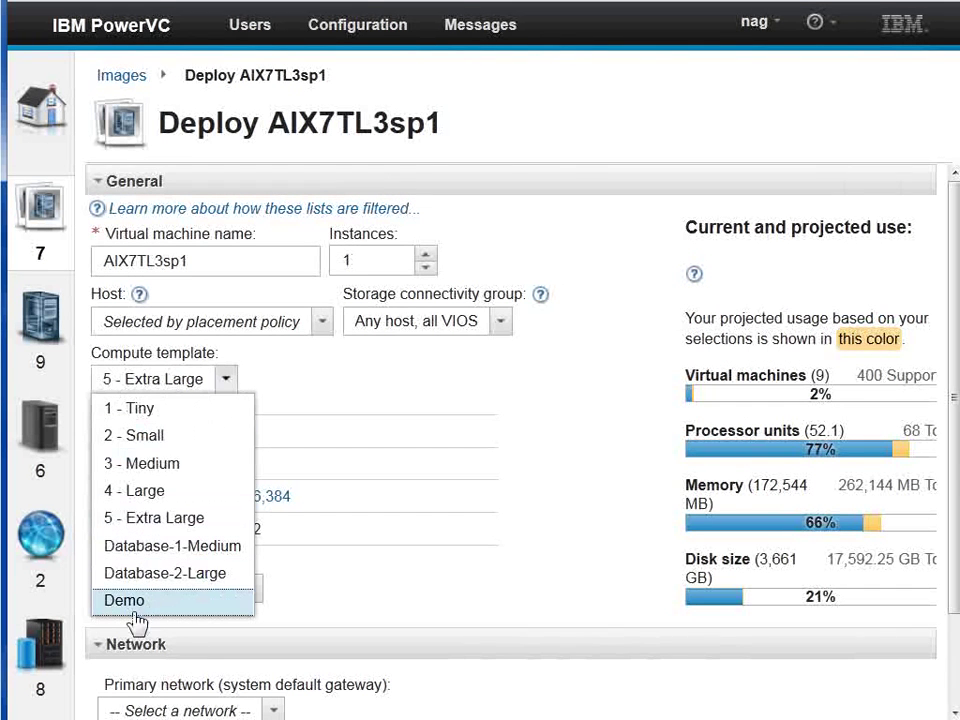
left_click(133, 602)
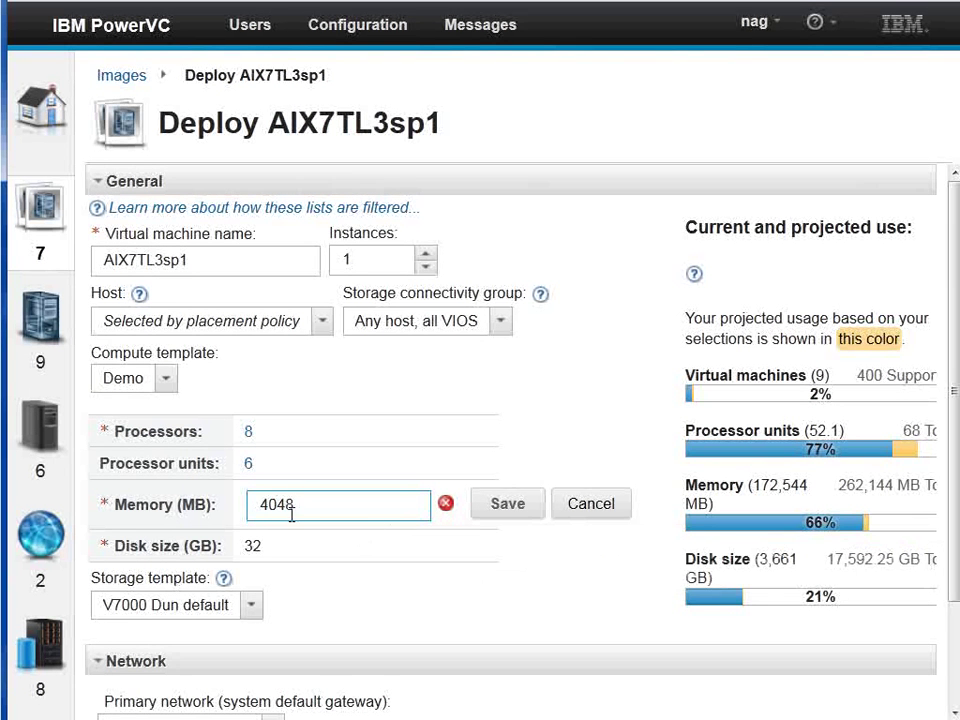
left_click_drag(280, 504, 307, 505)
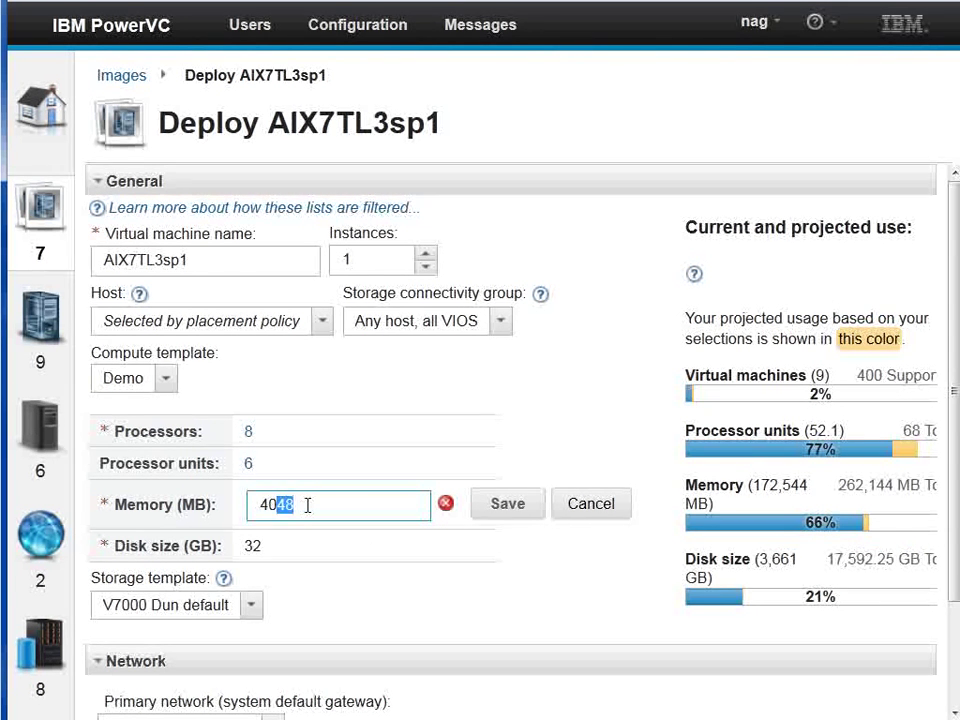
type("96")
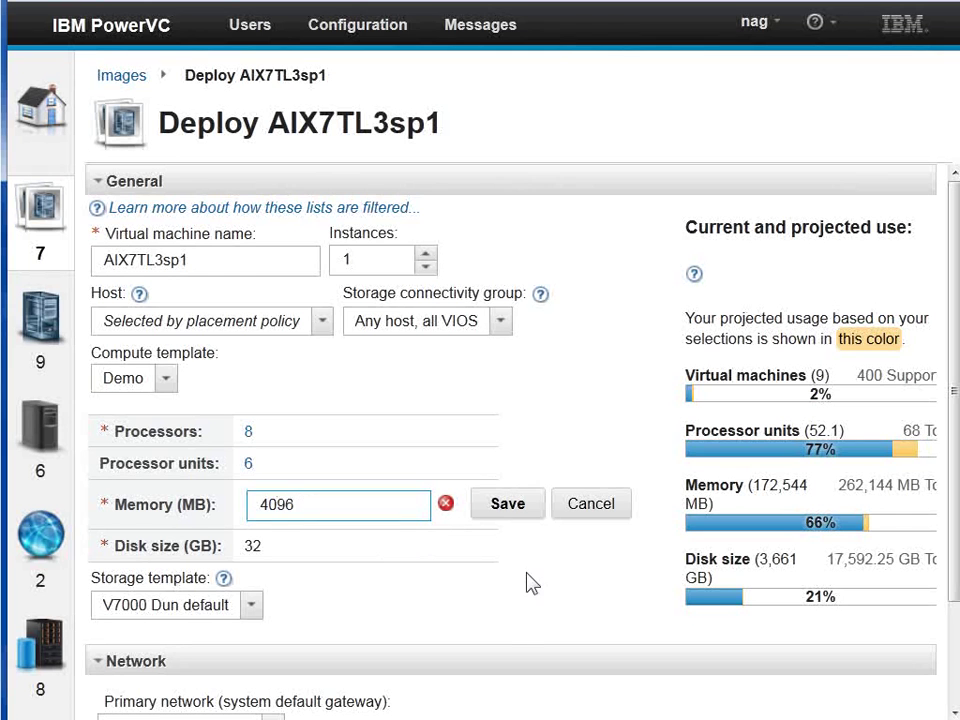
left_click(508, 506)
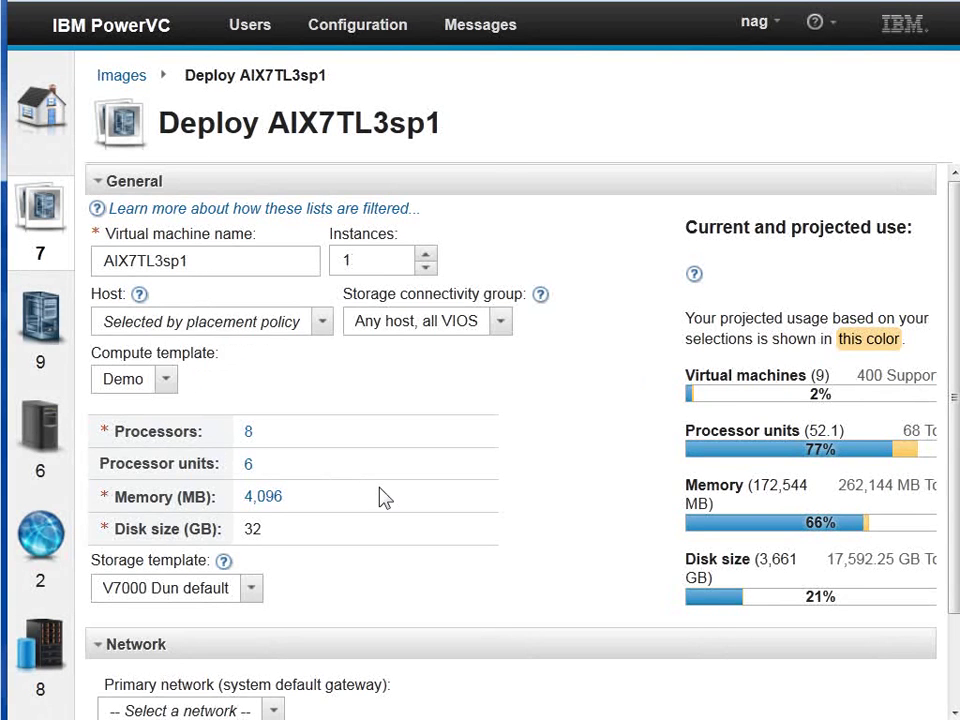
scroll(385, 498, "down", 2)
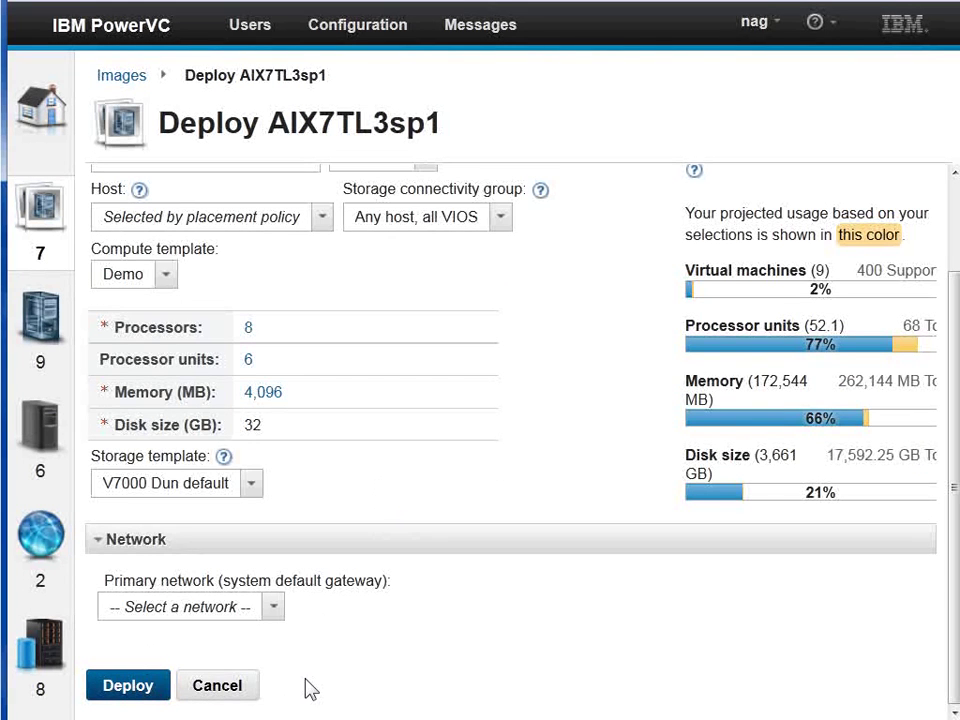
left_click(218, 686)
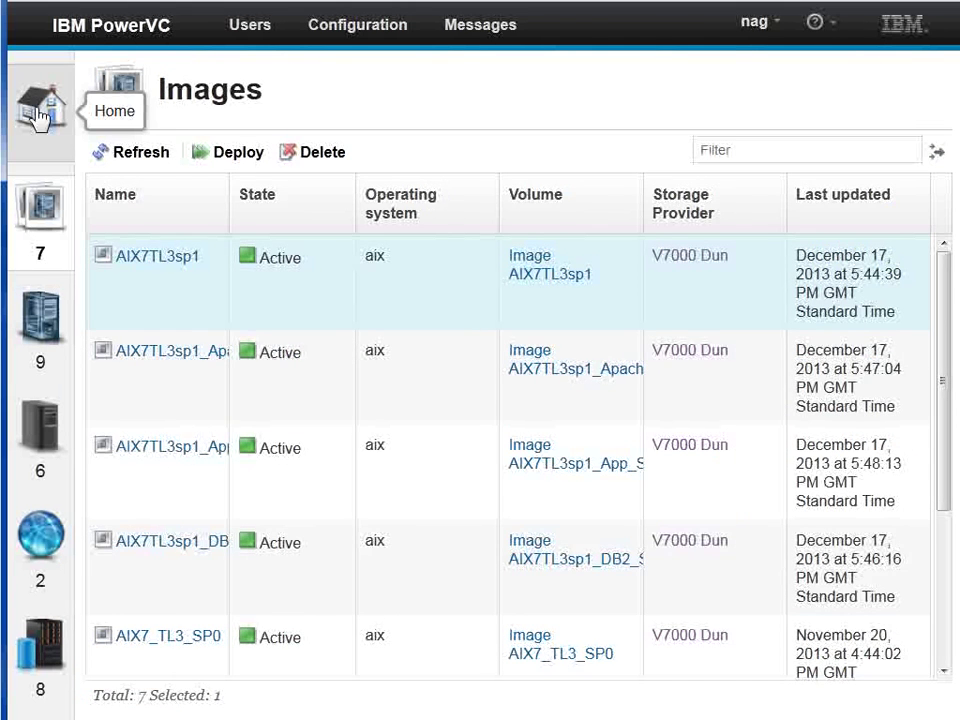
Step: Return to the home page and log out of the current session
left_click(39, 117)
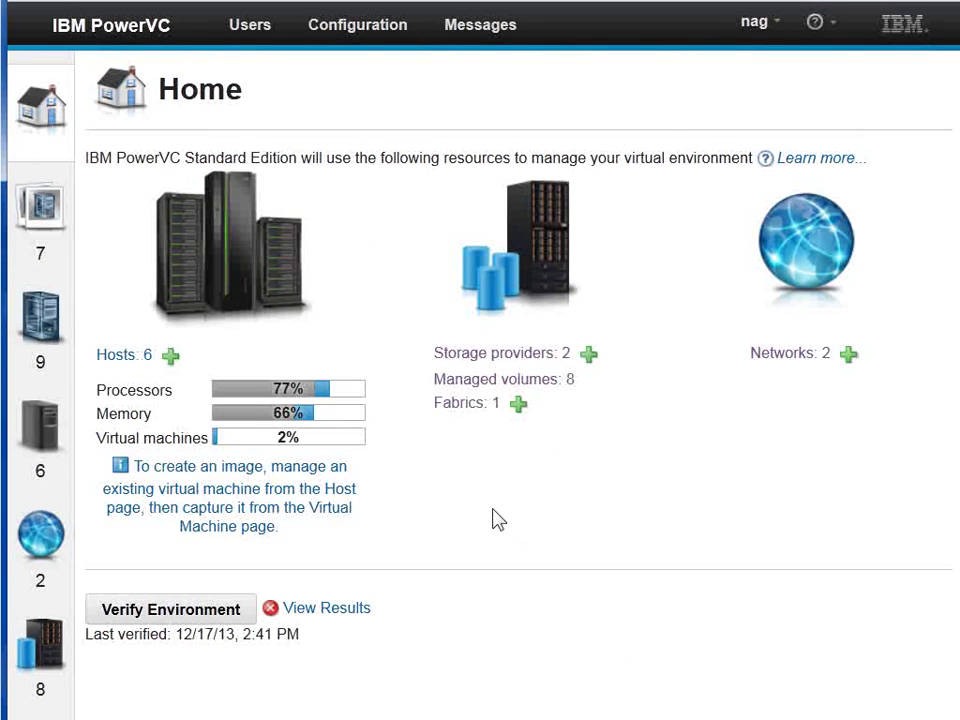
left_click(772, 24)
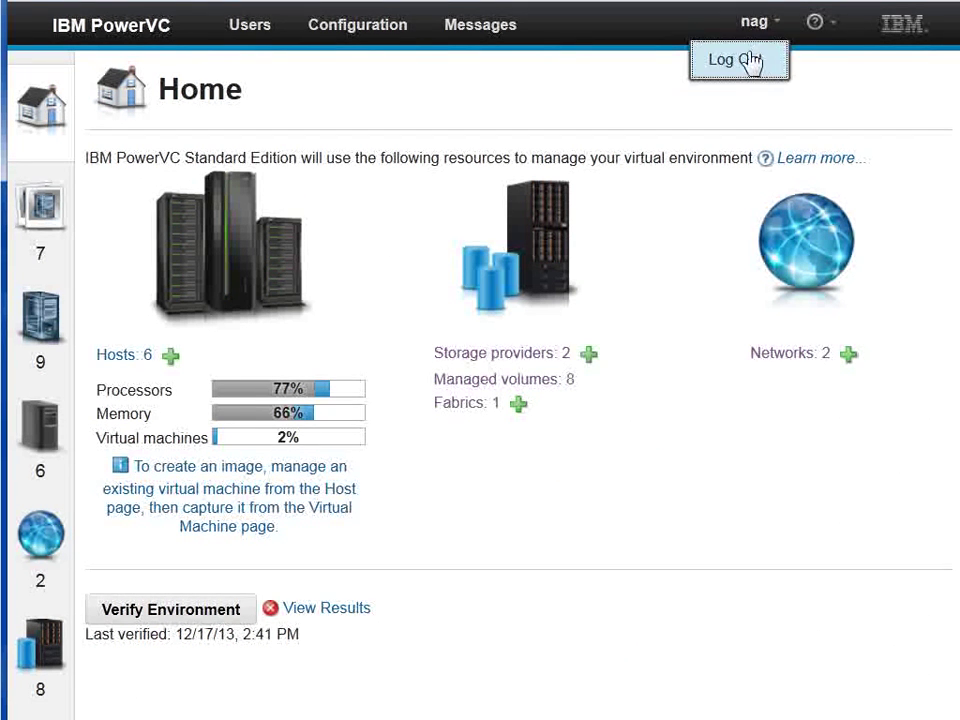
left_click(735, 60)
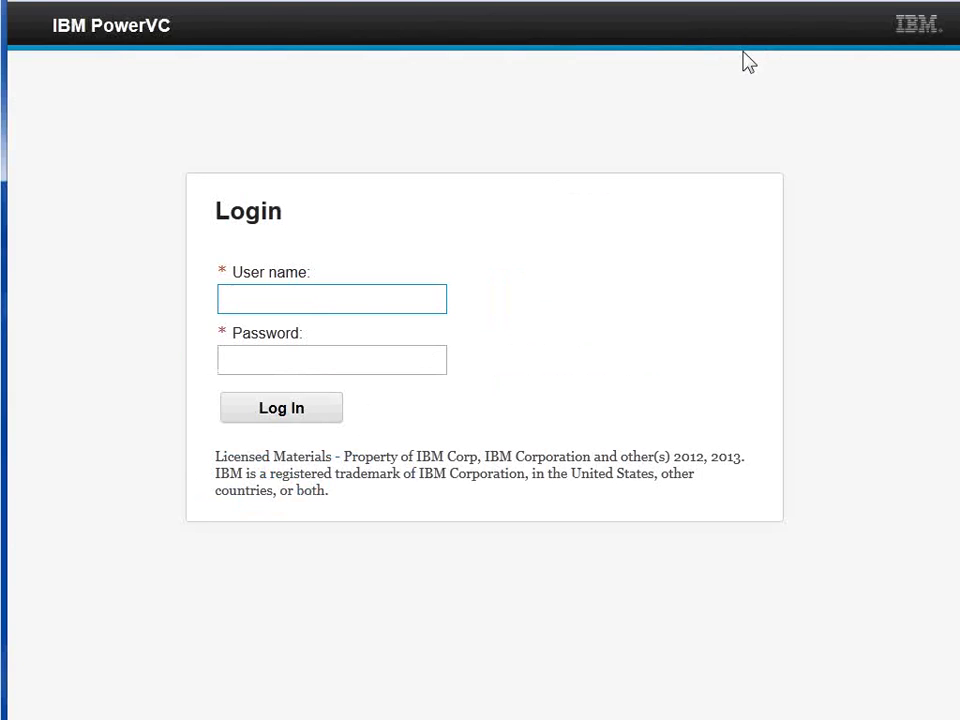